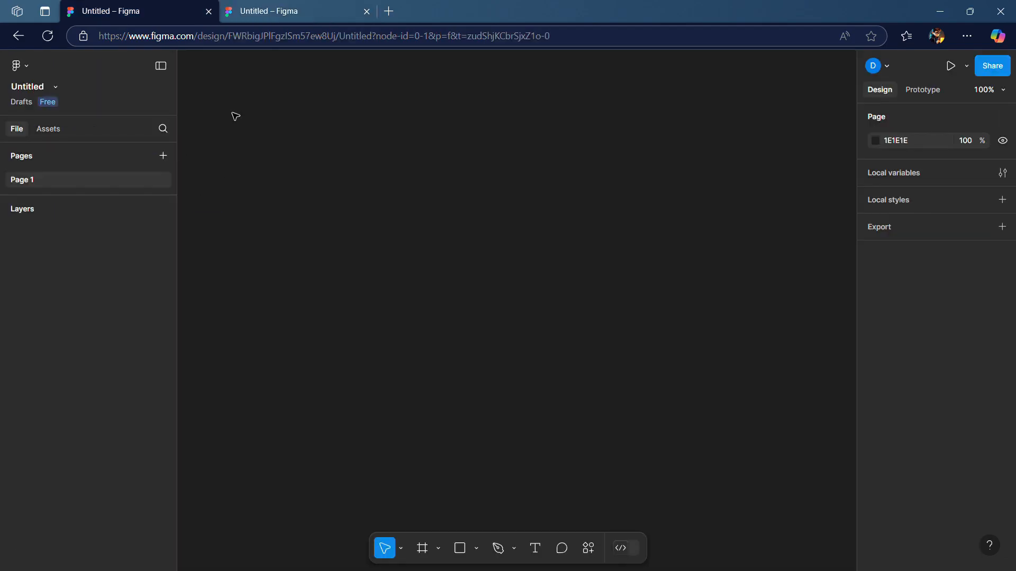
- Look at the available asset libraries and return to the file's pages and layers
drag(223, 107, 191, 236)
click(32, 129)
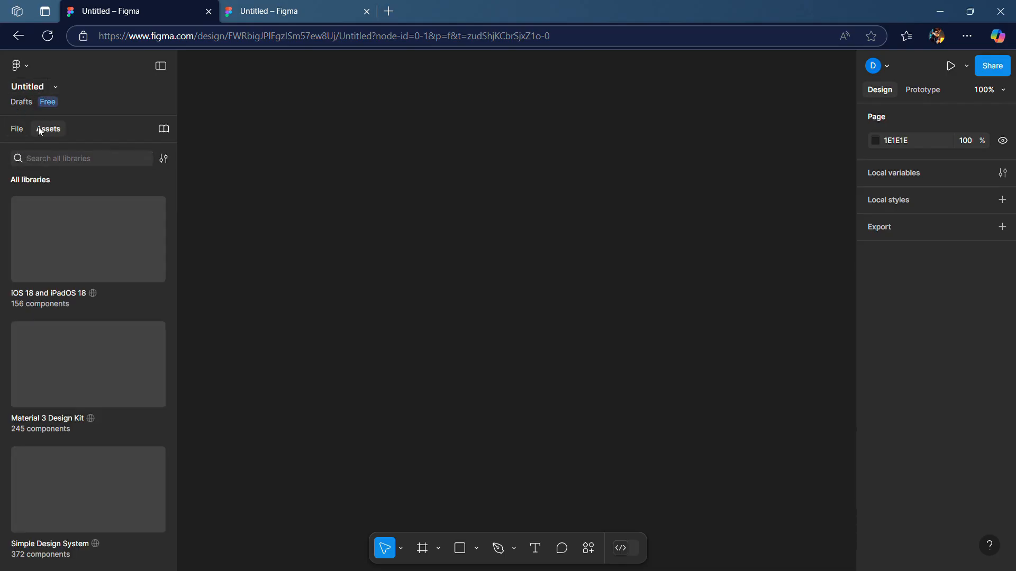
click(25, 131)
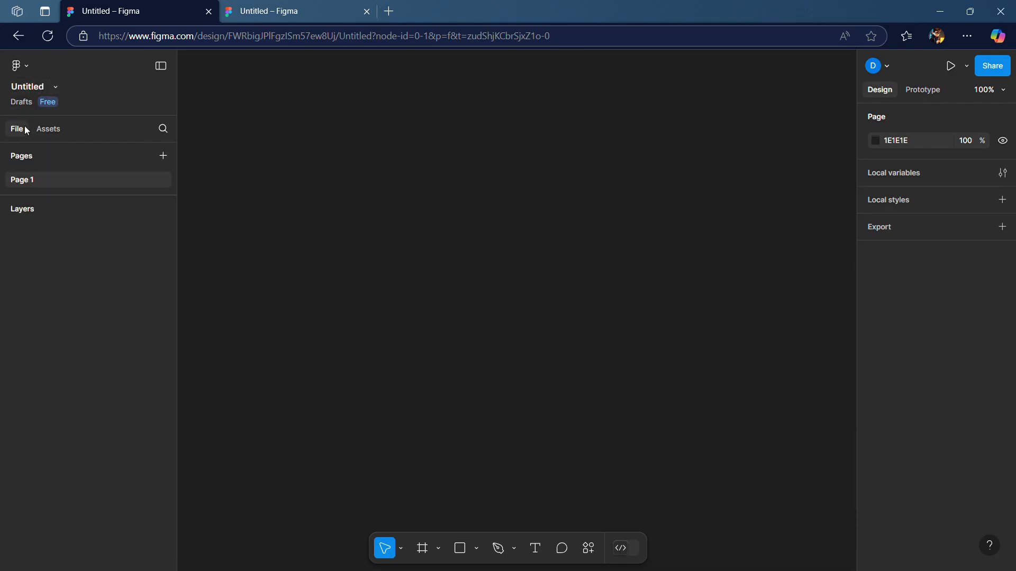
- Add a second page to the file and switch back to Page 1
click(163, 156)
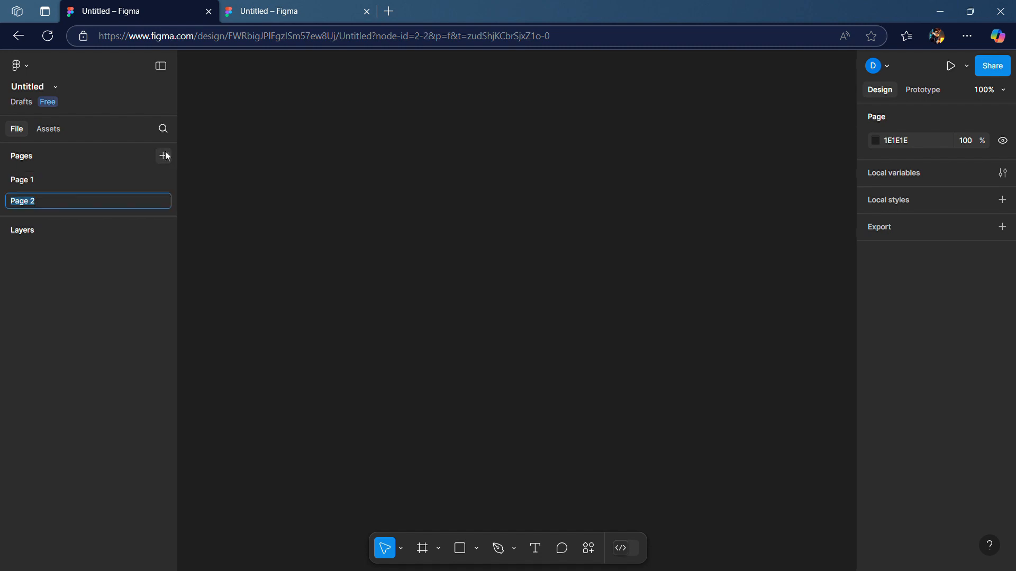
click(122, 179)
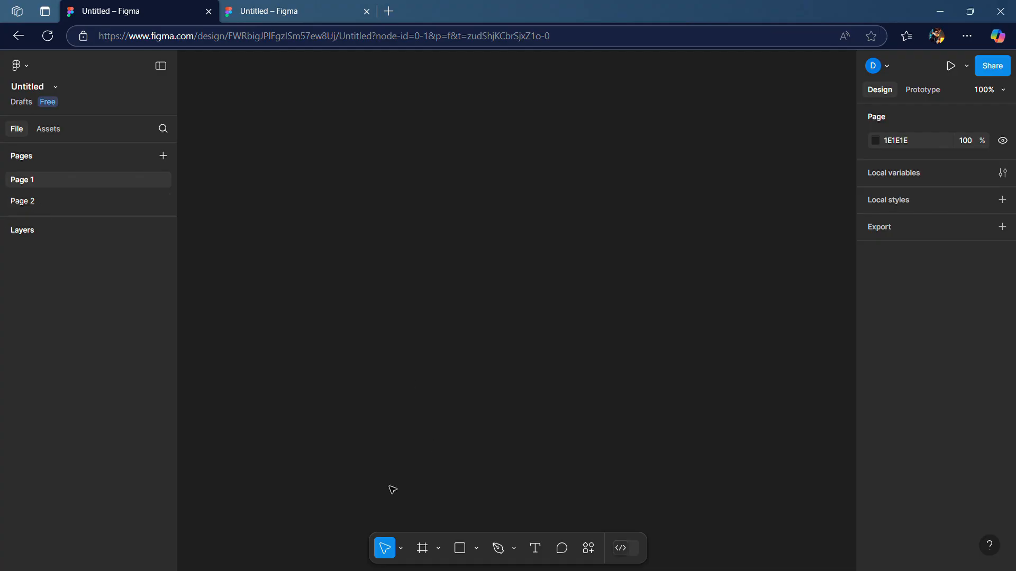
drag(364, 497, 677, 532)
click(401, 548)
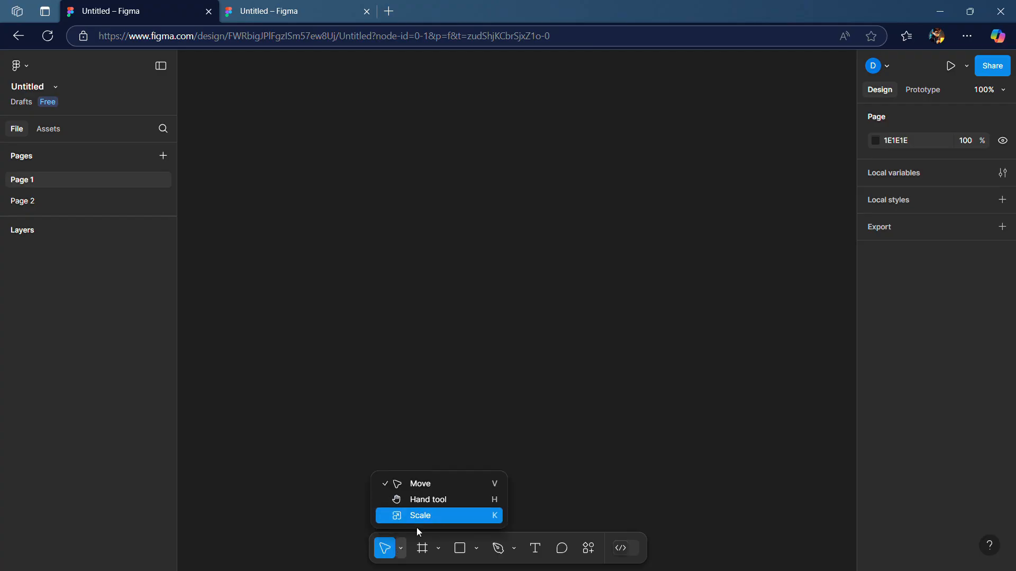
click(424, 381)
- Draw a frame about 291 × 242 on the empty canvas of Page 1
click(423, 548)
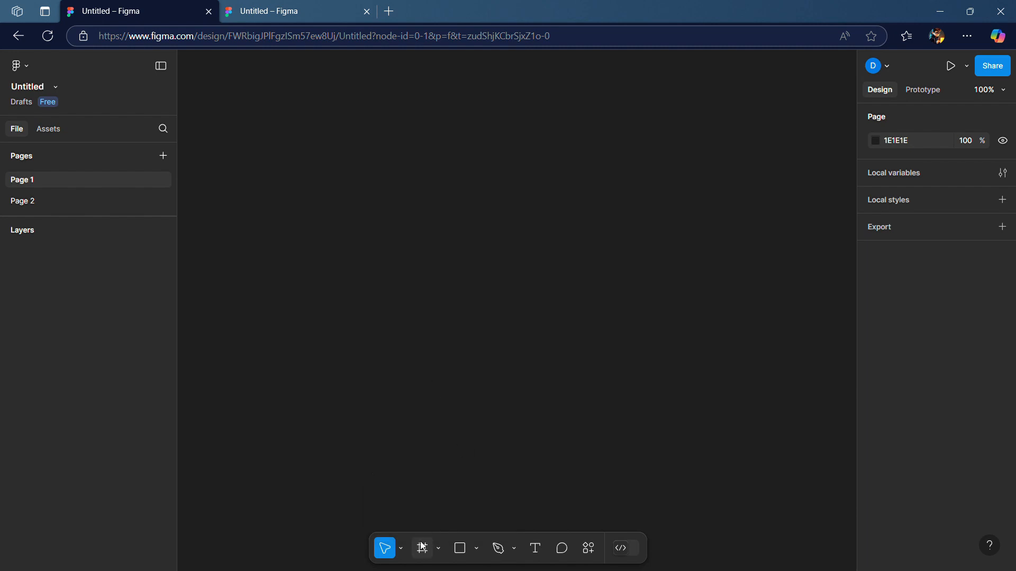
drag(429, 301, 431, 306)
drag(632, 474, 631, 474)
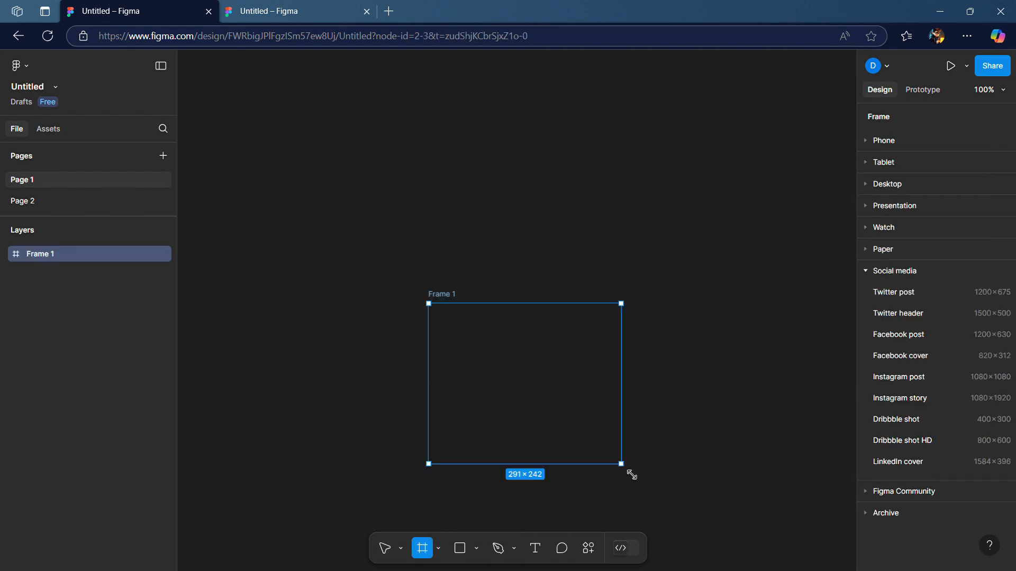
scroll(589, 353, down, 1)
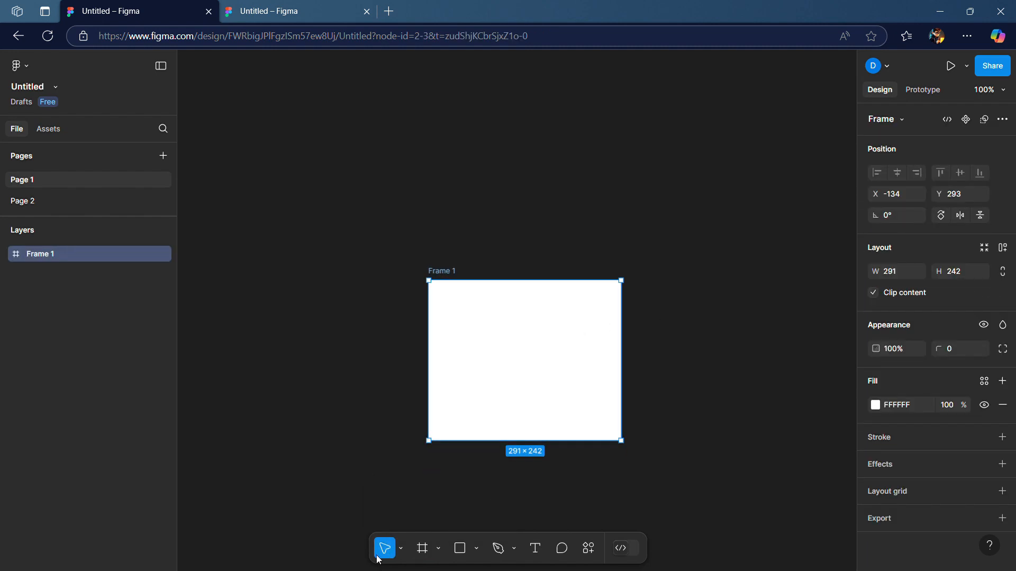
- Pan the canvas with the Hand tool and switch back to the Move tool
click(400, 548)
click(405, 500)
drag(454, 427, 459, 335)
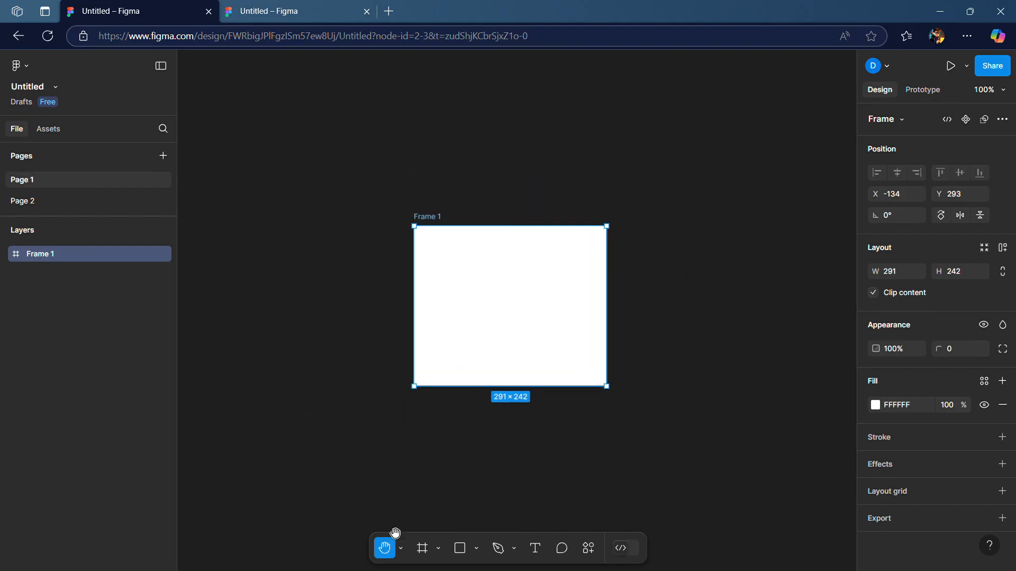
click(400, 548)
click(430, 484)
drag(465, 491, 446, 465)
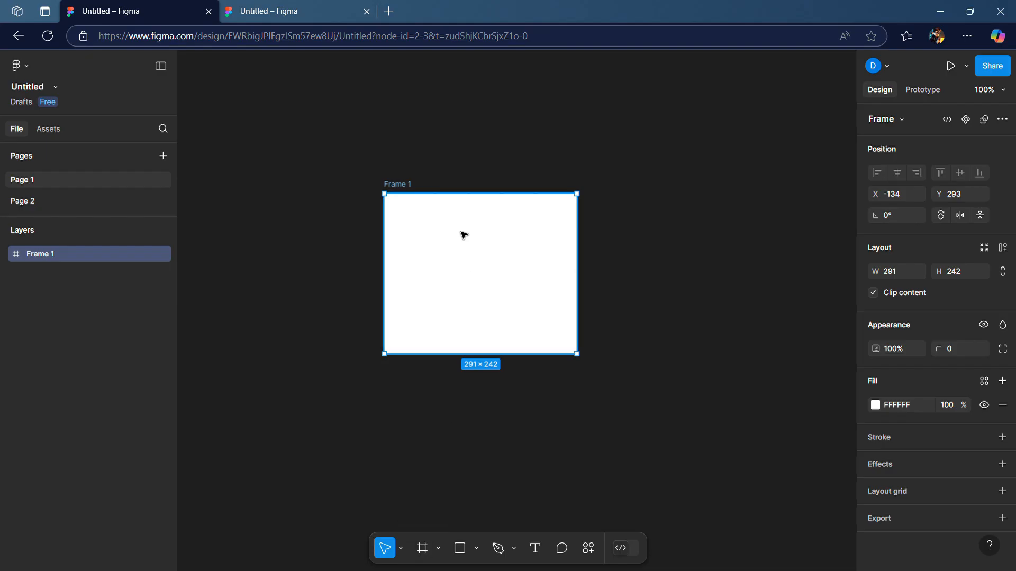
- Draw a rectangle about 294 × 242 to the right of Frame 1 and fill it with white (FFFFFF)
click(460, 548)
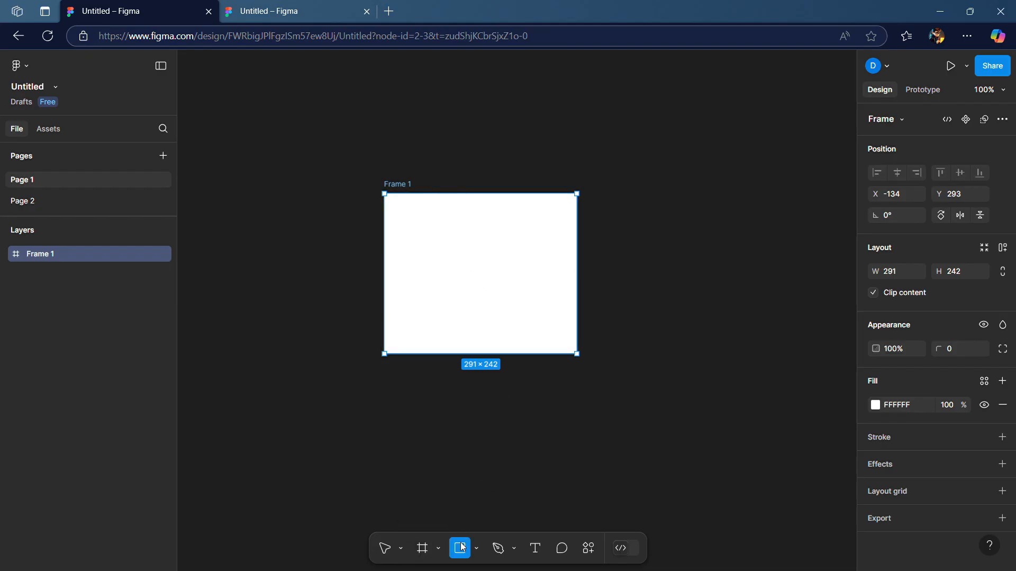
drag(621, 204, 815, 364)
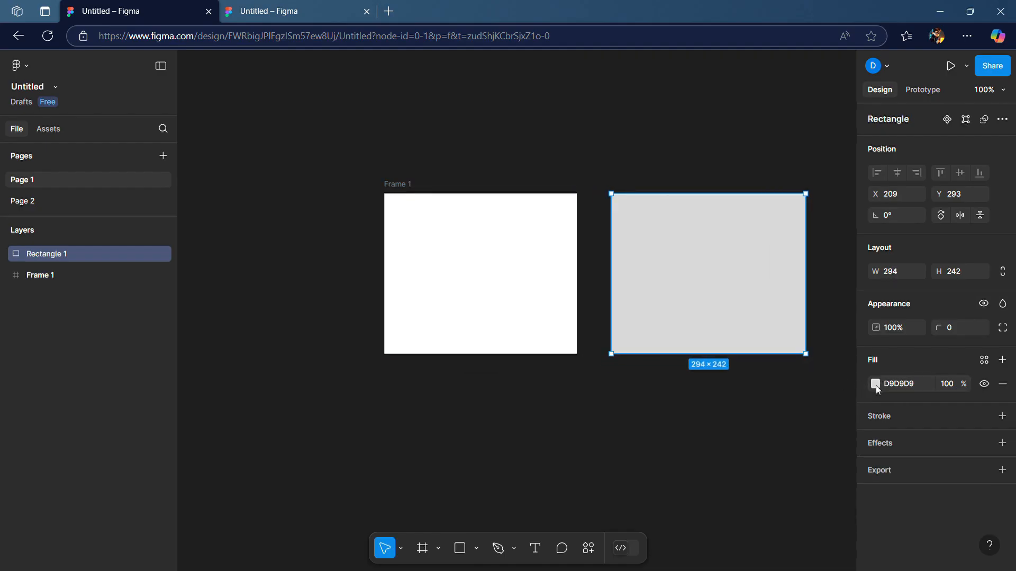
click(875, 384)
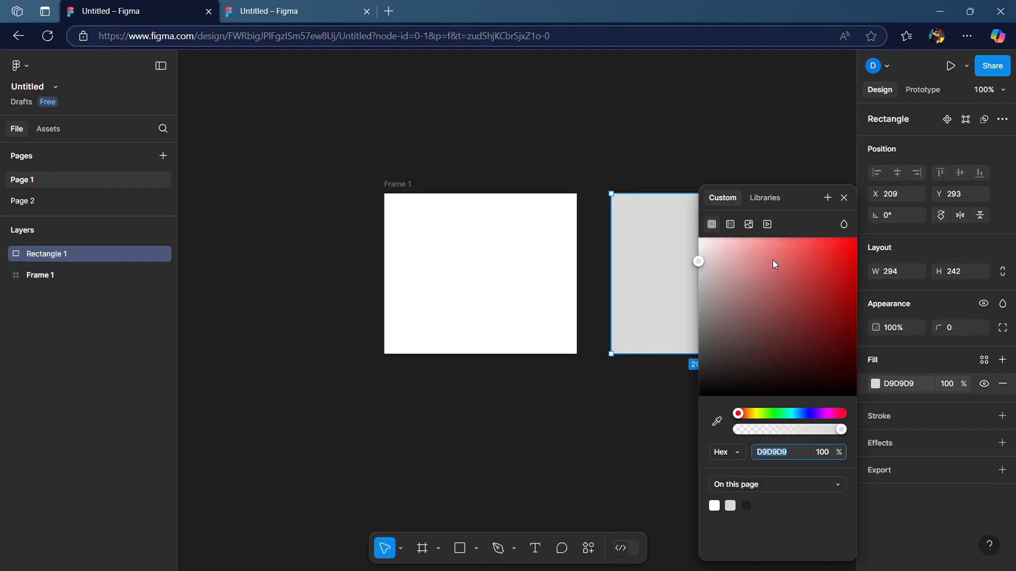
drag(698, 262, 669, 222)
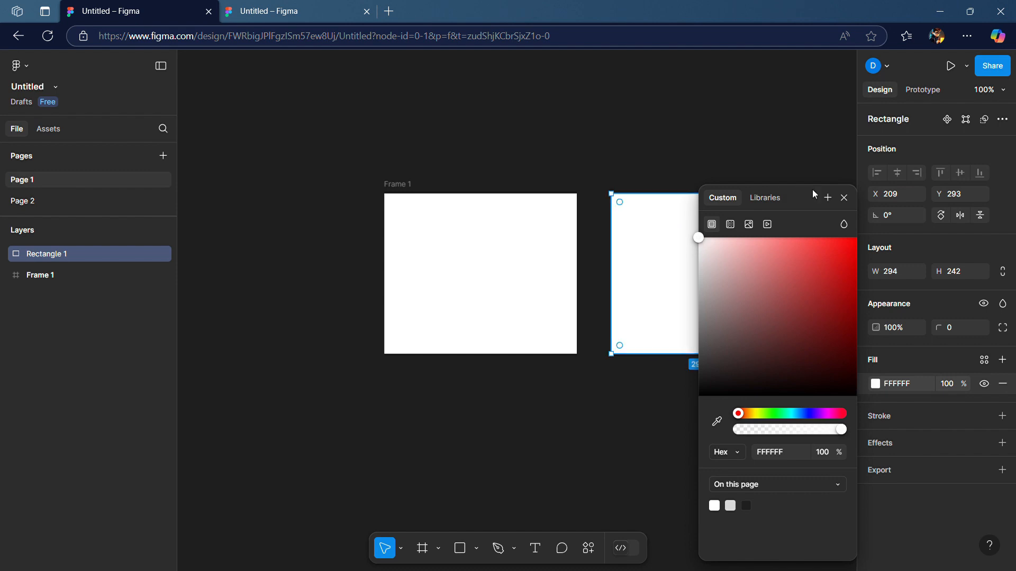
click(843, 198)
click(788, 152)
drag(789, 152, 718, 159)
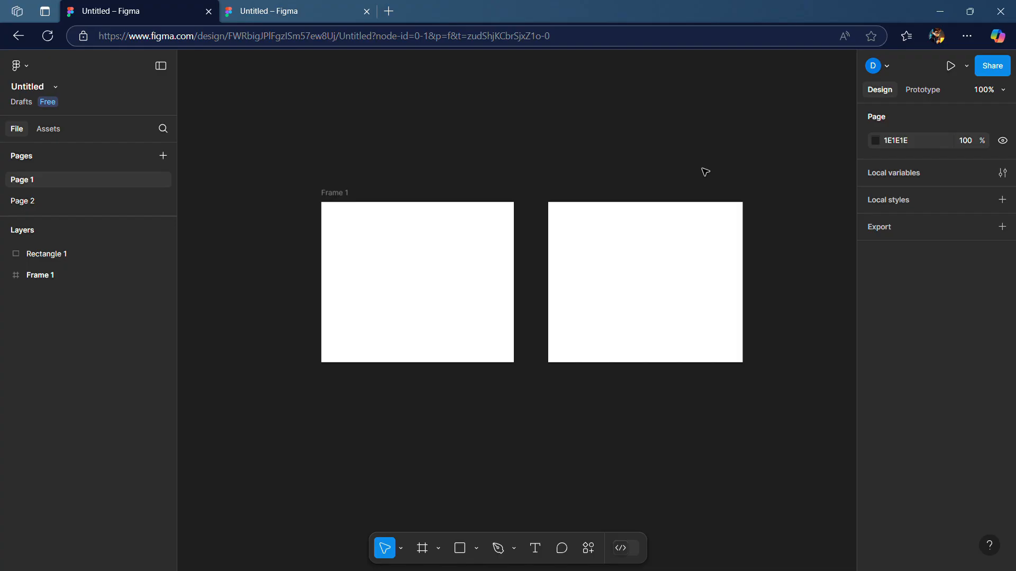
- Change the rectangle's fill to dark red (A31E1E)
click(673, 227)
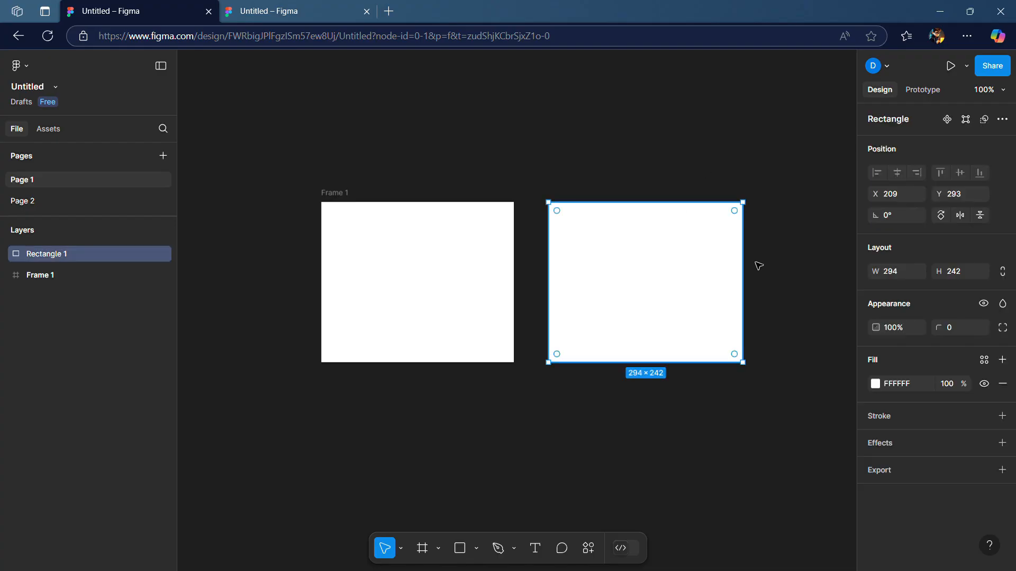
click(876, 382)
drag(705, 243, 827, 295)
click(844, 197)
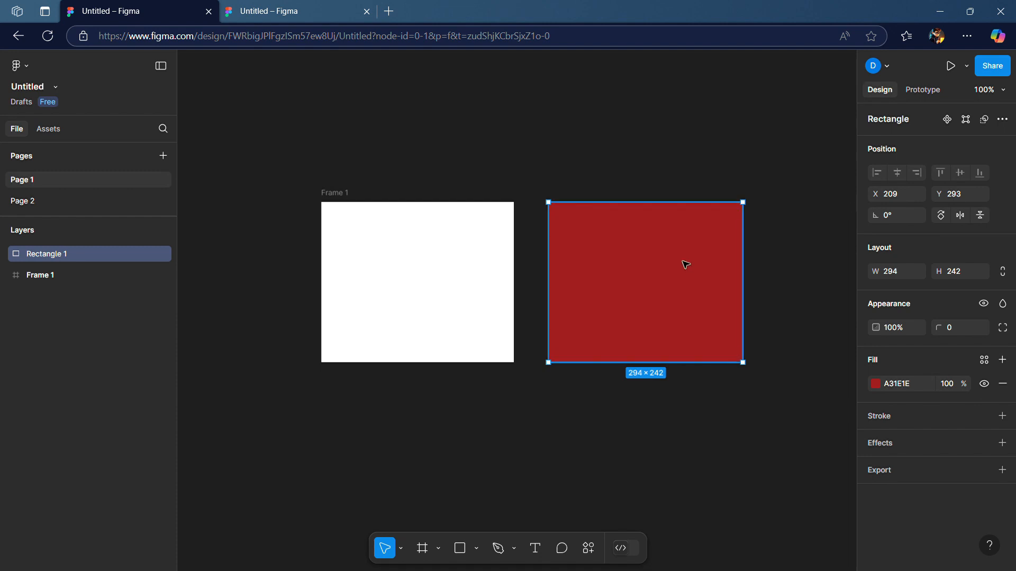
- Move Frame 1 slightly left, widening the gap to the red rectangle
click(460, 277)
mouse_move(460, 276)
mouse_down()
mouse_move(594, 297)
mouse_move(700, 261)
mouse_move(443, 279)
mouse_up()
- Move the red rectangle into Frame 1 and reposition it inside the frame to about X -34, Y 83
click(614, 280)
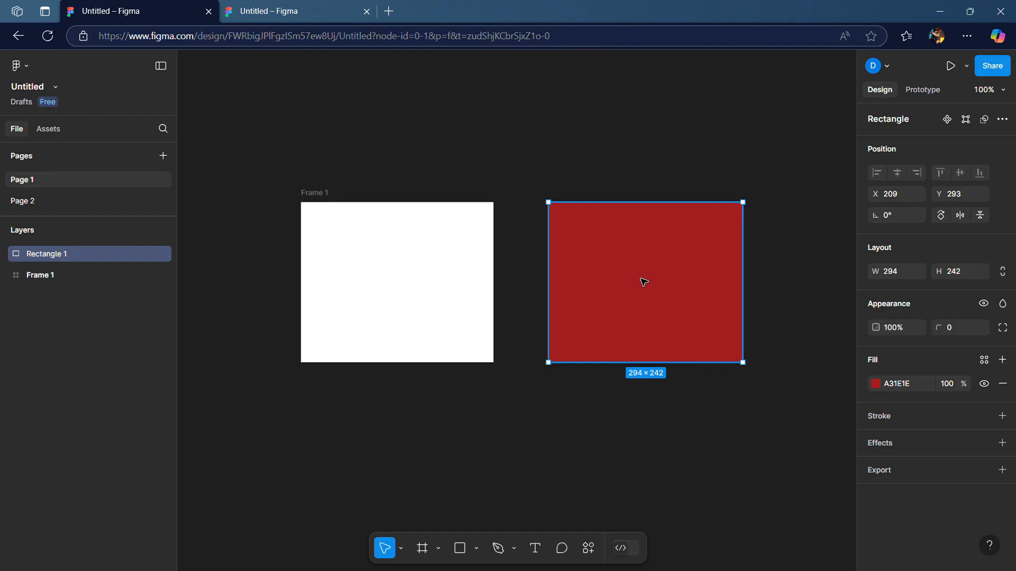
drag(644, 282, 428, 277)
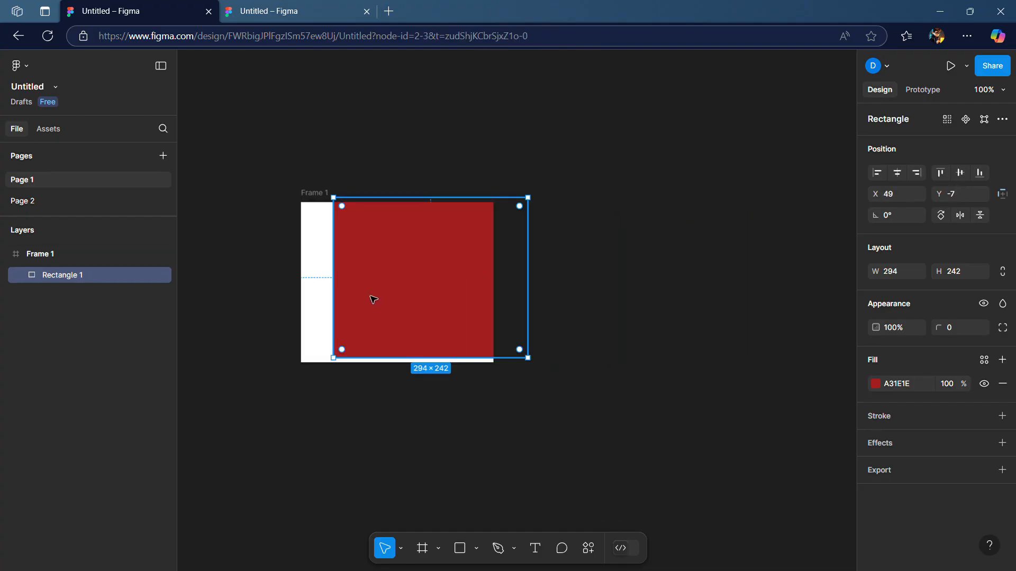
drag(365, 305, 400, 294)
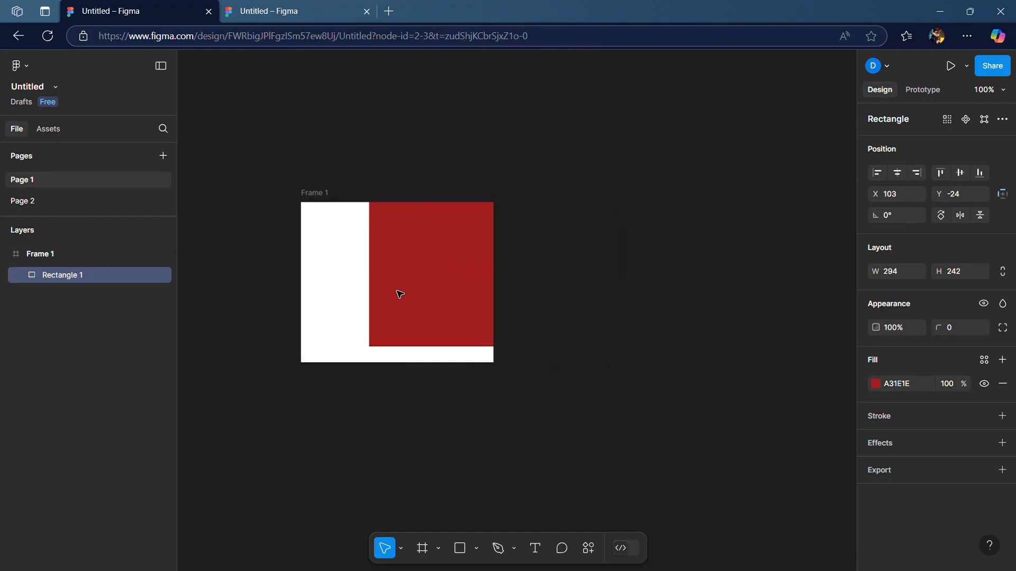
click(324, 215)
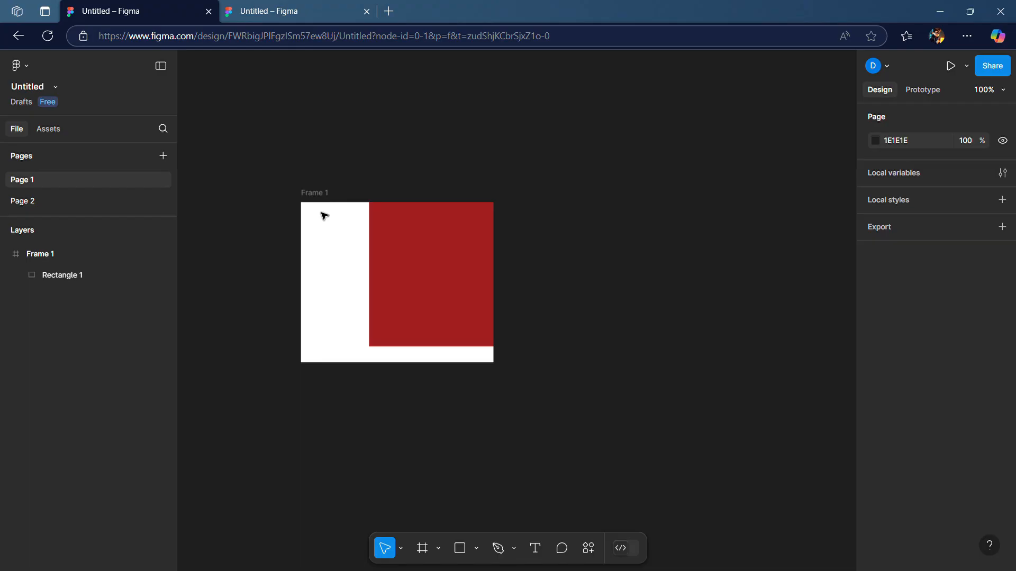
click(442, 259)
drag(442, 258, 352, 330)
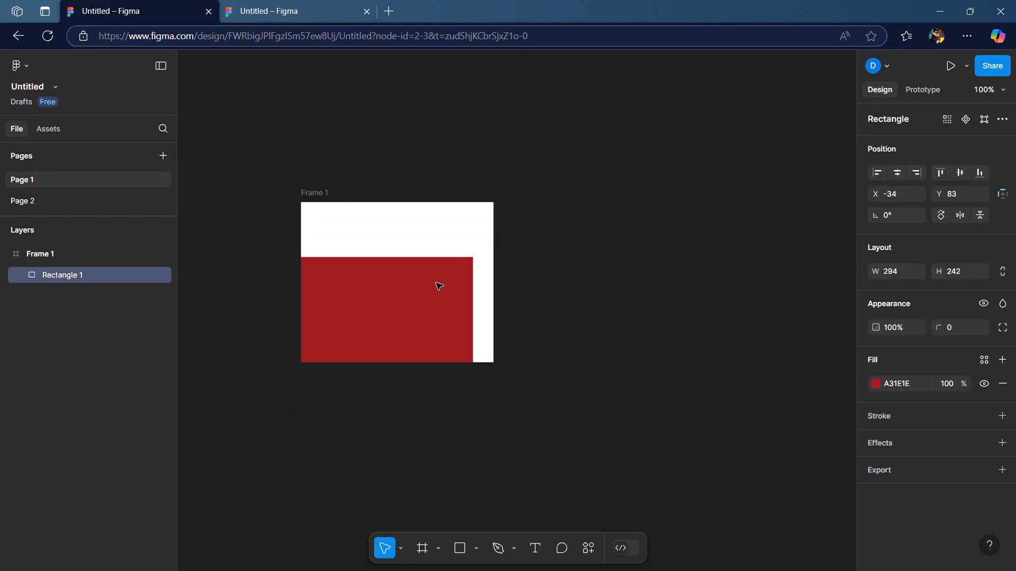
- Move the red rectangle out of Frame 1 and delete it
drag(439, 286, 680, 229)
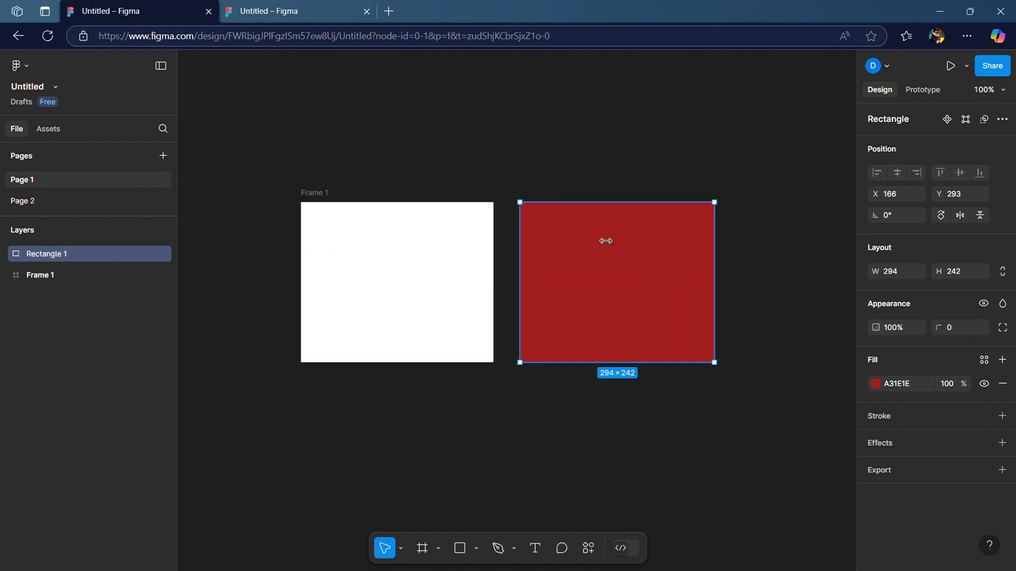
key(Delete)
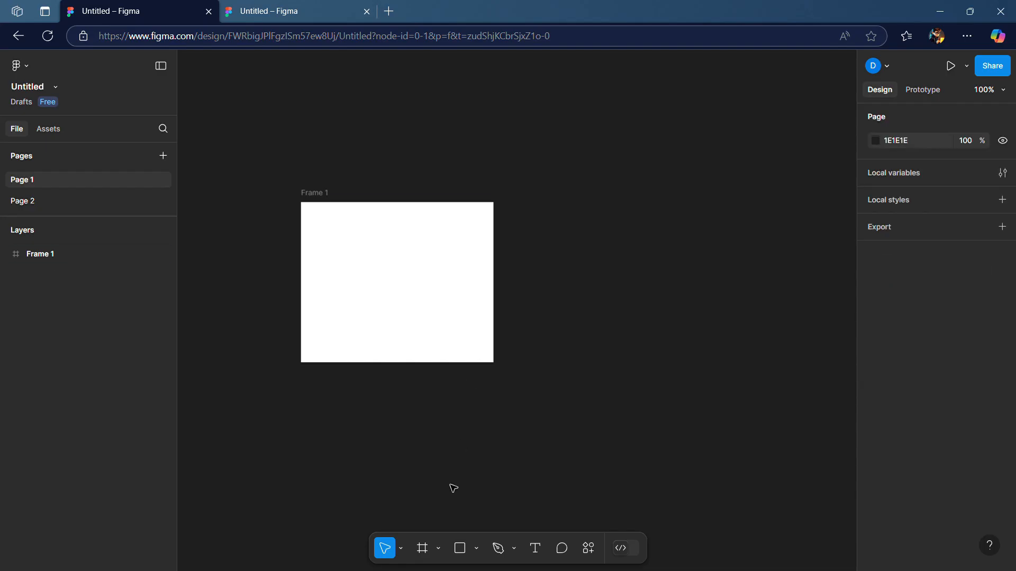
- Add a frame from the iPhone 16 phone preset (393 × 852)
click(422, 548)
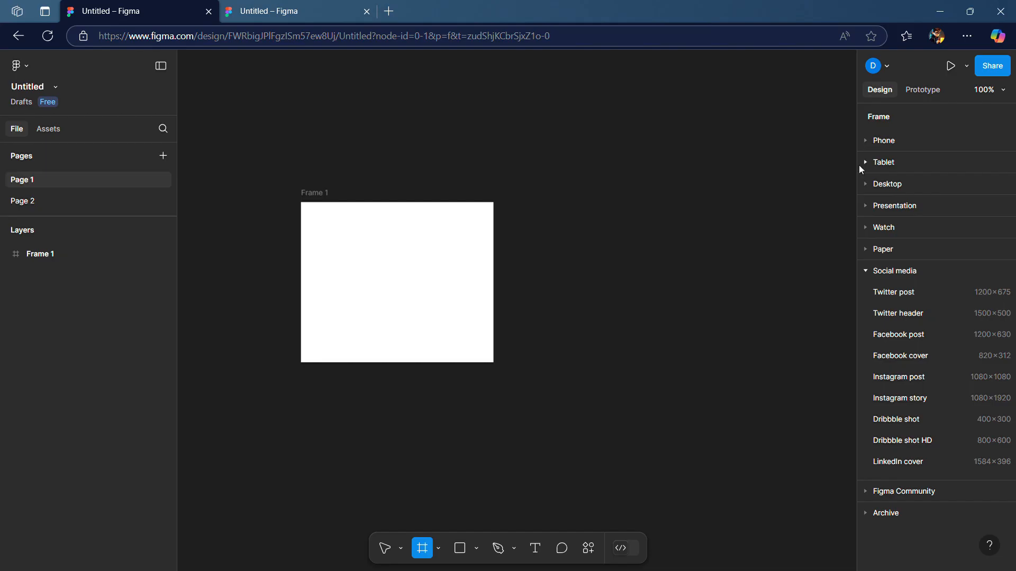
click(879, 141)
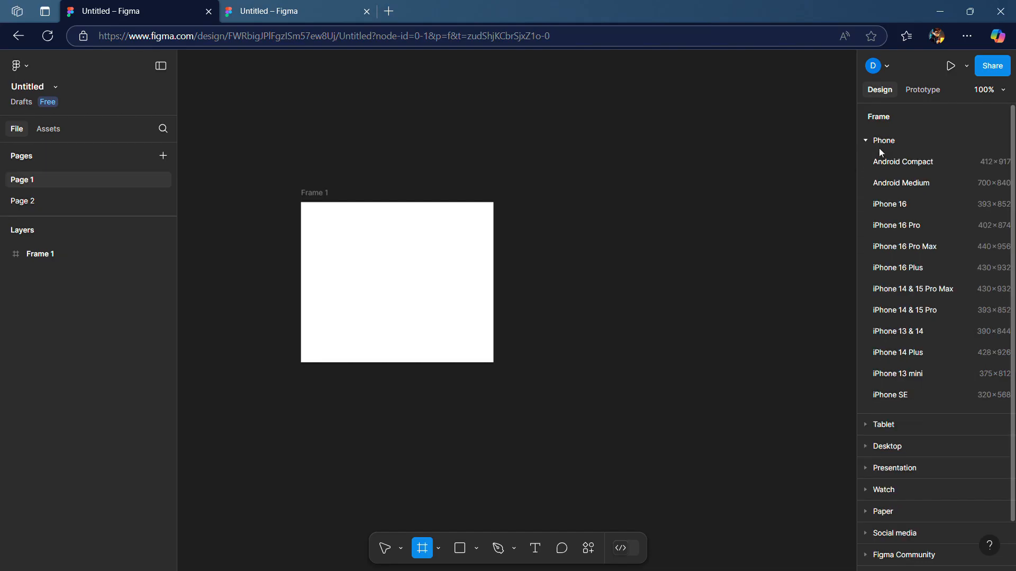
click(894, 204)
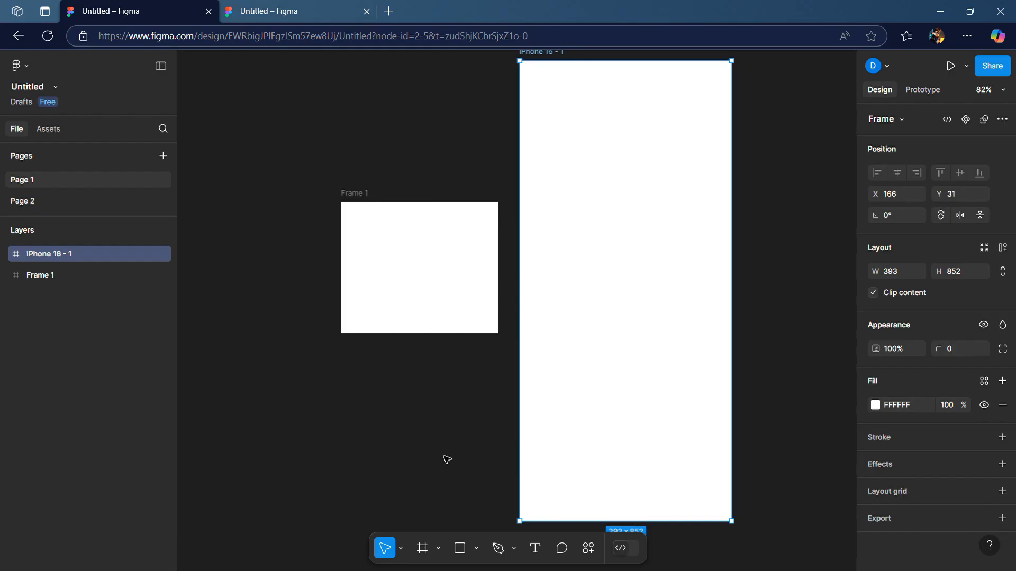
- Look through the phone and desktop frame presets and add an Instagram post frame (1080 × 1080) from the social media presets
click(425, 547)
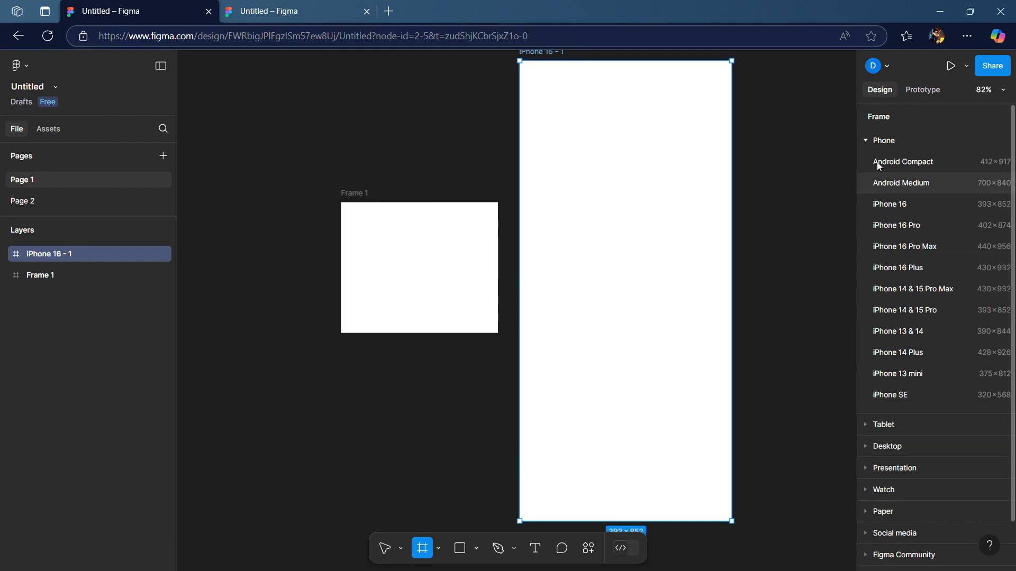
click(868, 141)
click(878, 185)
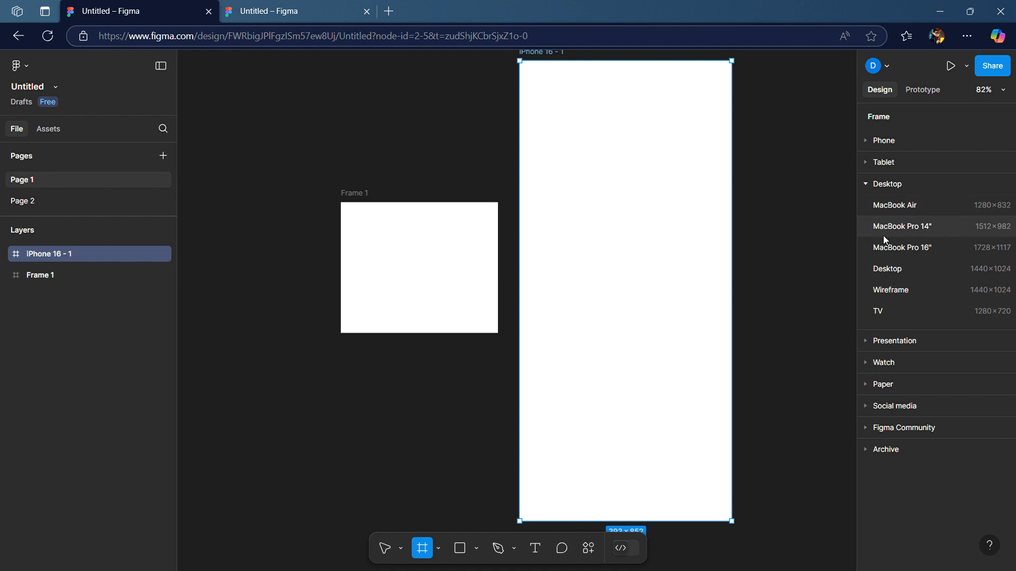
click(874, 187)
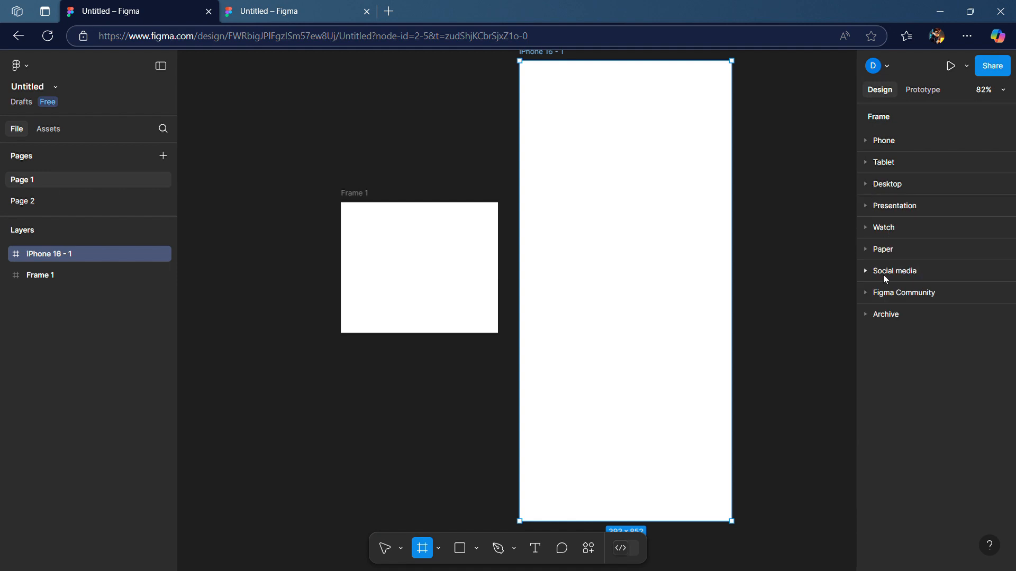
click(882, 274)
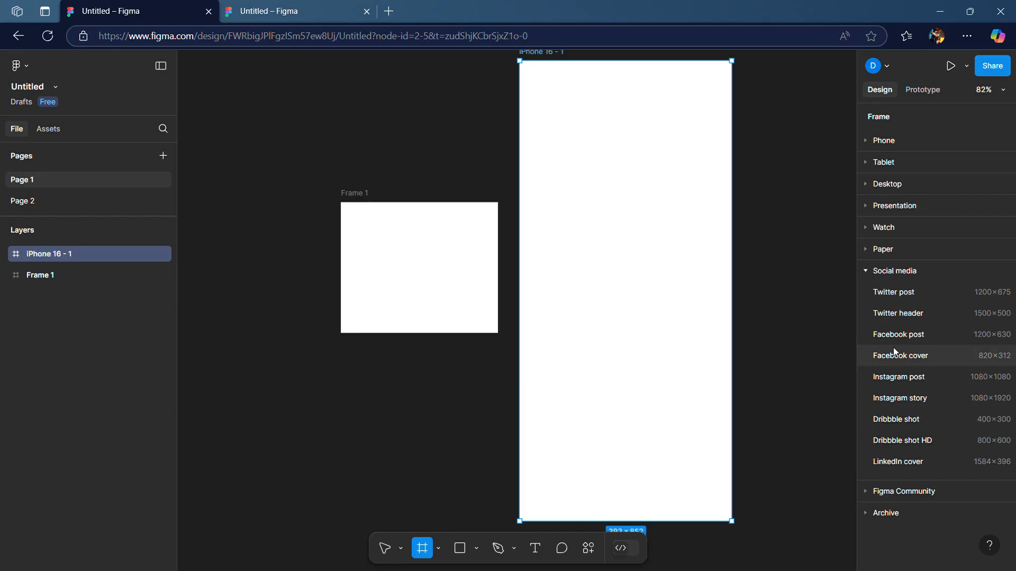
click(905, 376)
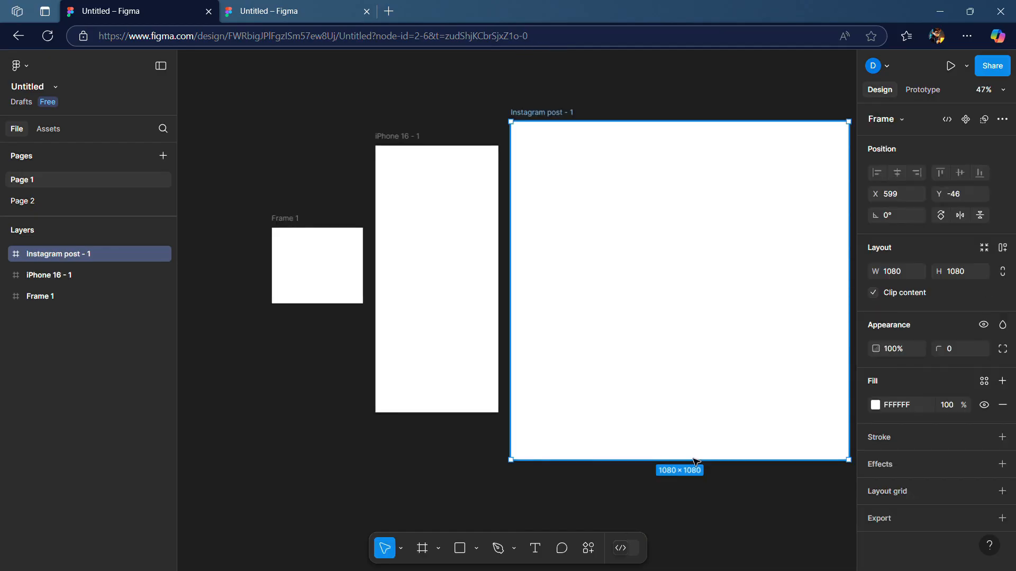
- Extend the Instagram post frame downward to a height of about 1304
drag(698, 489, 698, 529)
scroll(594, 90, right, 4)
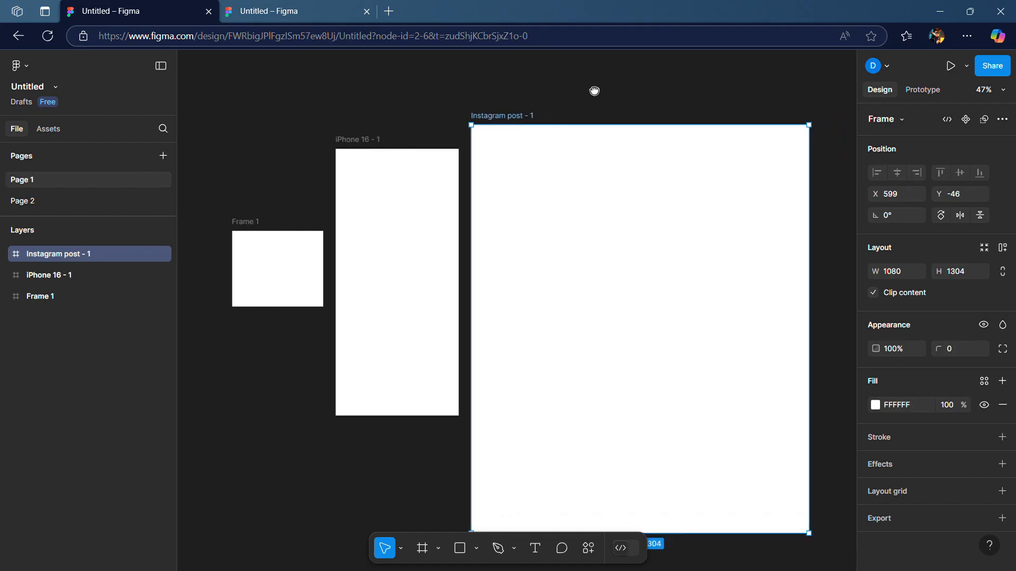
scroll(460, 106, left, 3)
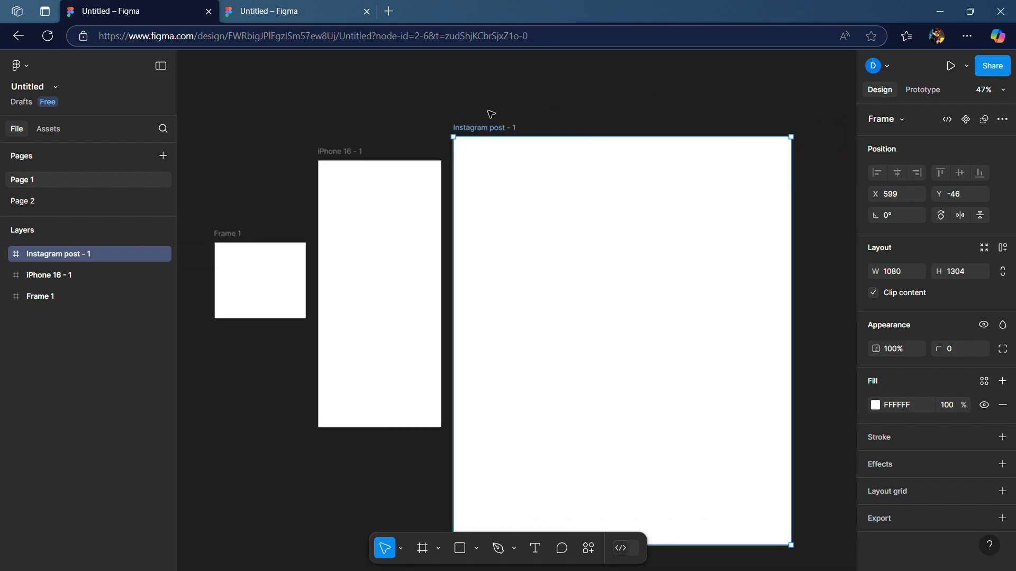
- Delete the iPhone 16 frame and Frame 1, and select the remaining Instagram post frame
click(371, 206)
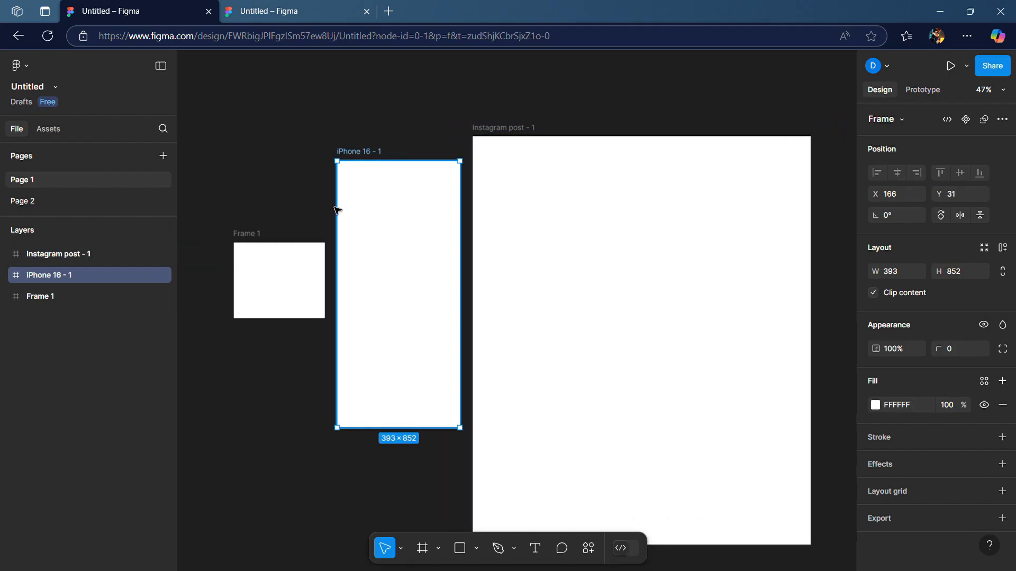
key(Delete)
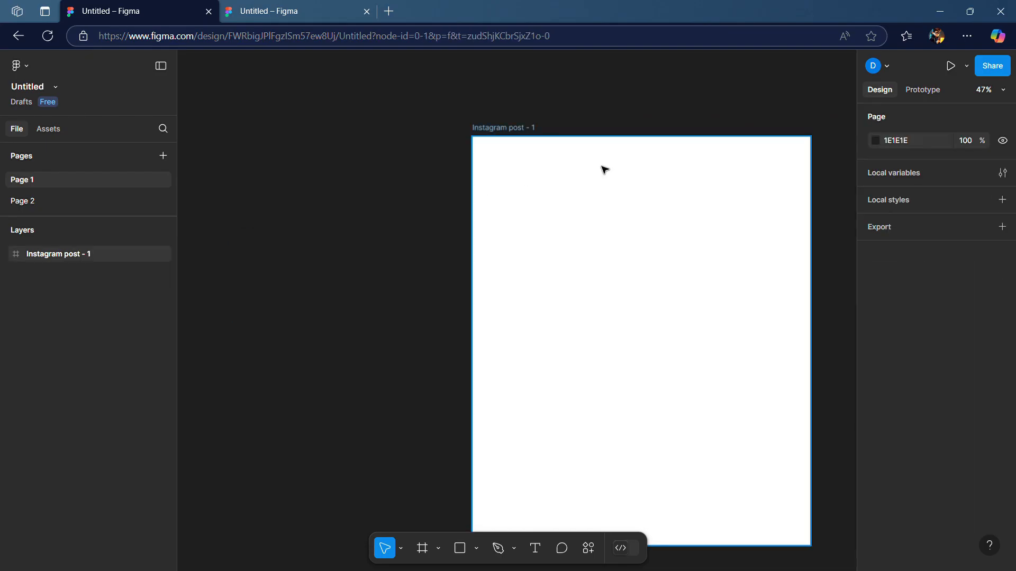
click(605, 170)
drag(601, 166, 464, 156)
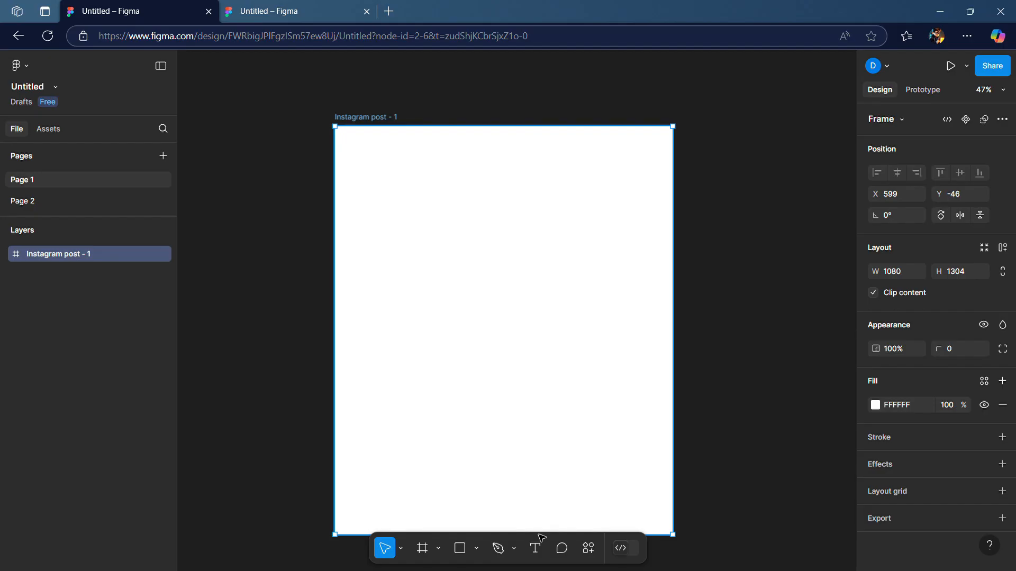
- Draw a closed, irregular six-point outline with the Pen tool in the upper half of the Instagram post frame
click(498, 548)
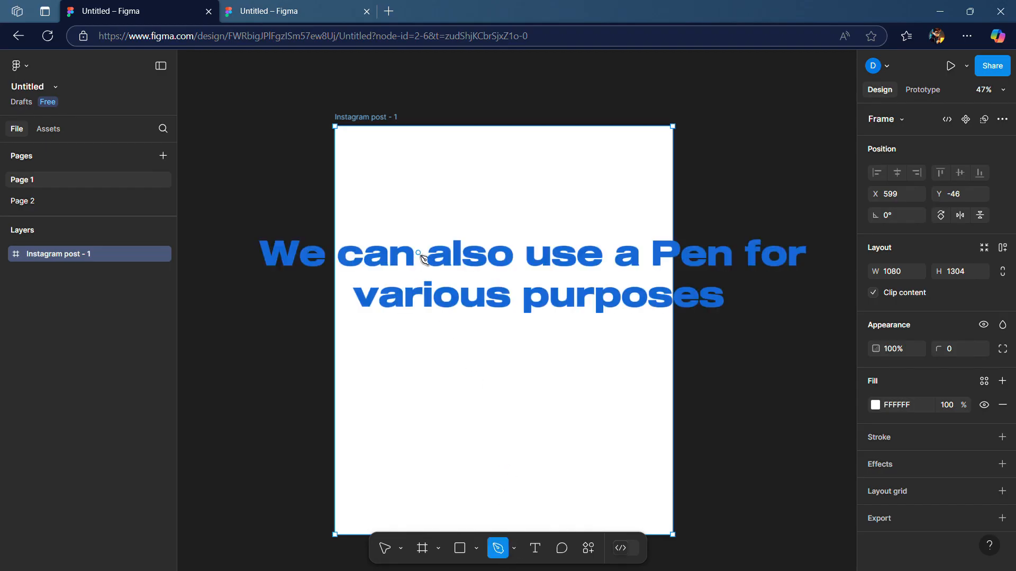
click(418, 253)
click(473, 326)
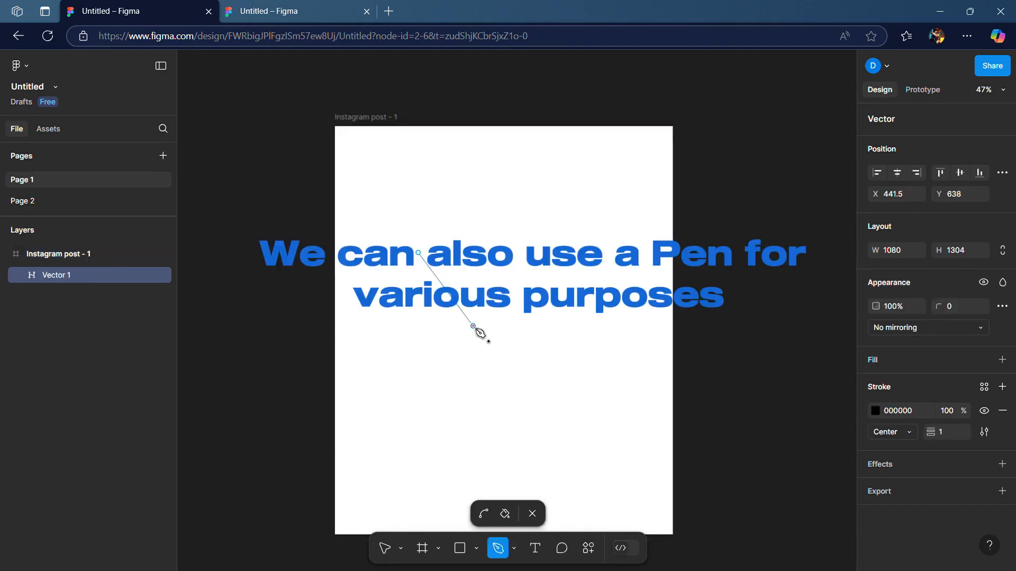
click(522, 296)
click(514, 233)
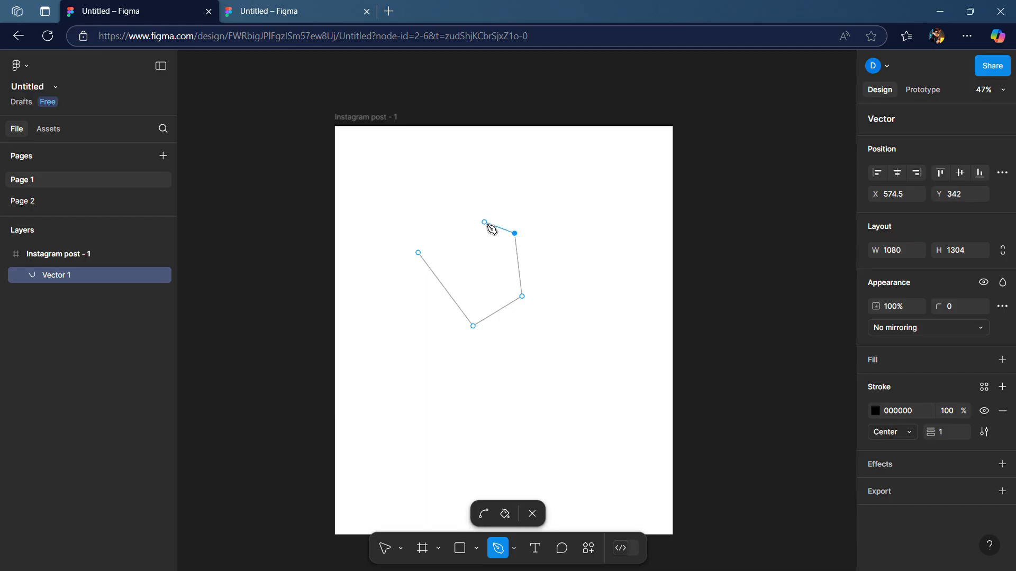
click(482, 221)
click(444, 221)
click(418, 249)
- Bend four straight segments of the outline outward into curves and finish vector editing, making the shape about 420 × 502
click(483, 513)
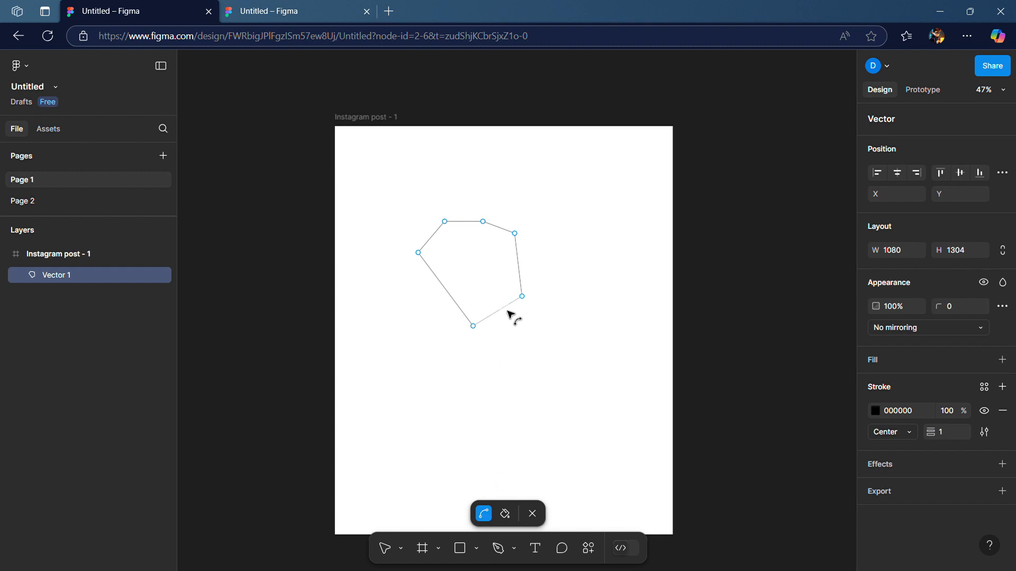
drag(512, 317, 528, 331)
drag(520, 275, 548, 257)
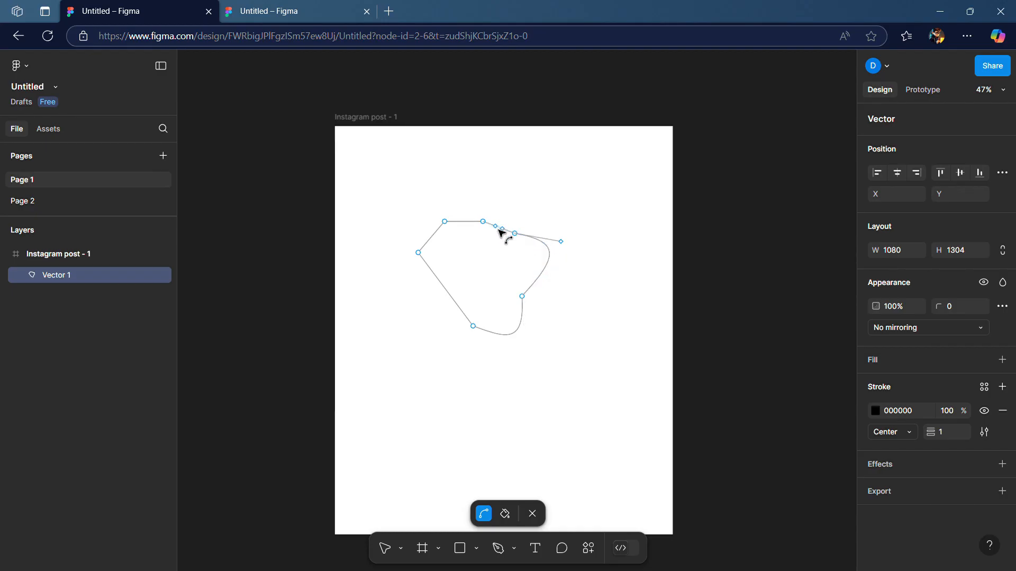
drag(503, 231, 519, 182)
drag(471, 221, 462, 189)
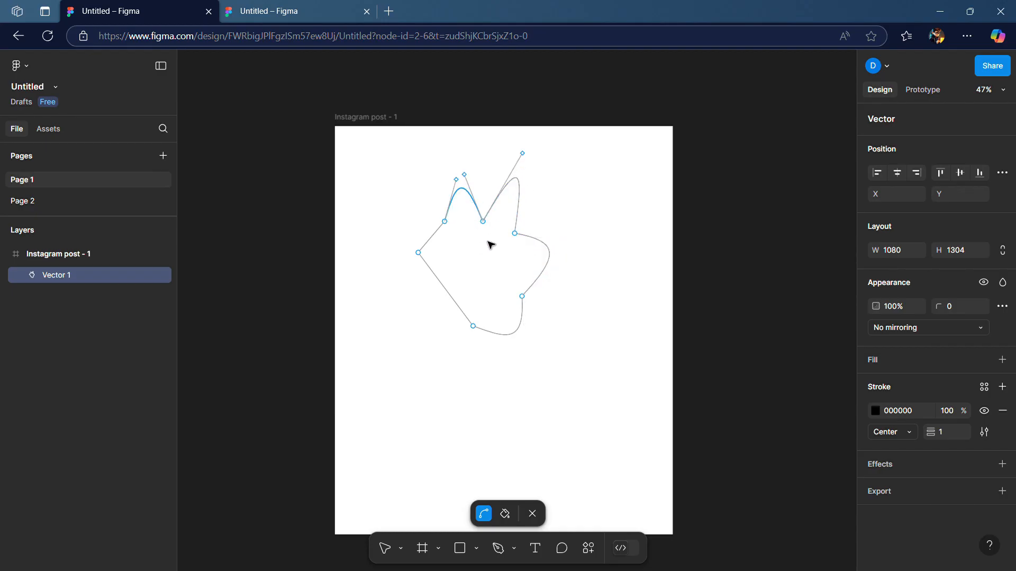
click(534, 519)
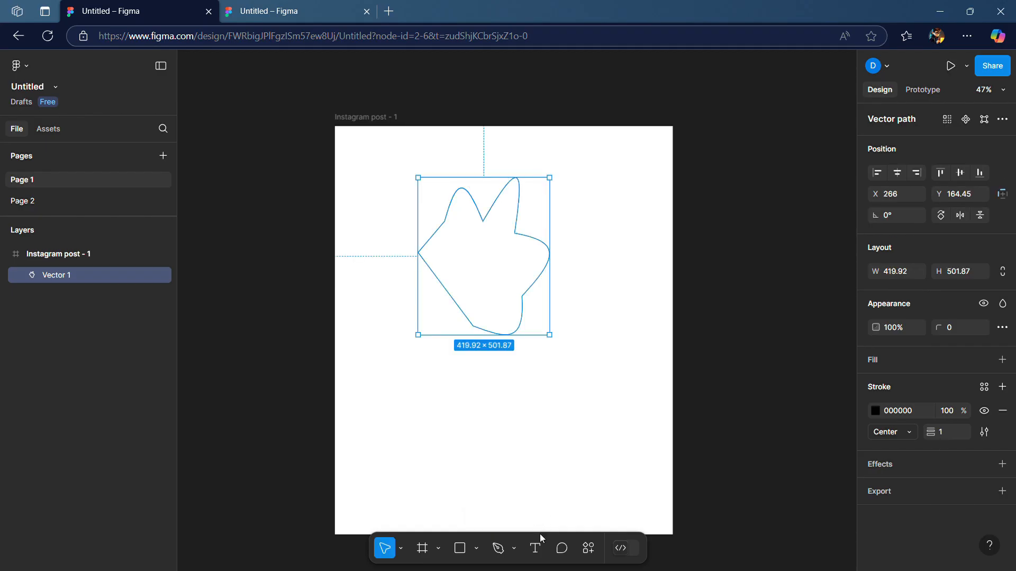
- Add a text box about 685 × 150 below the vector shape and fill it with random placeholder letters
click(534, 551)
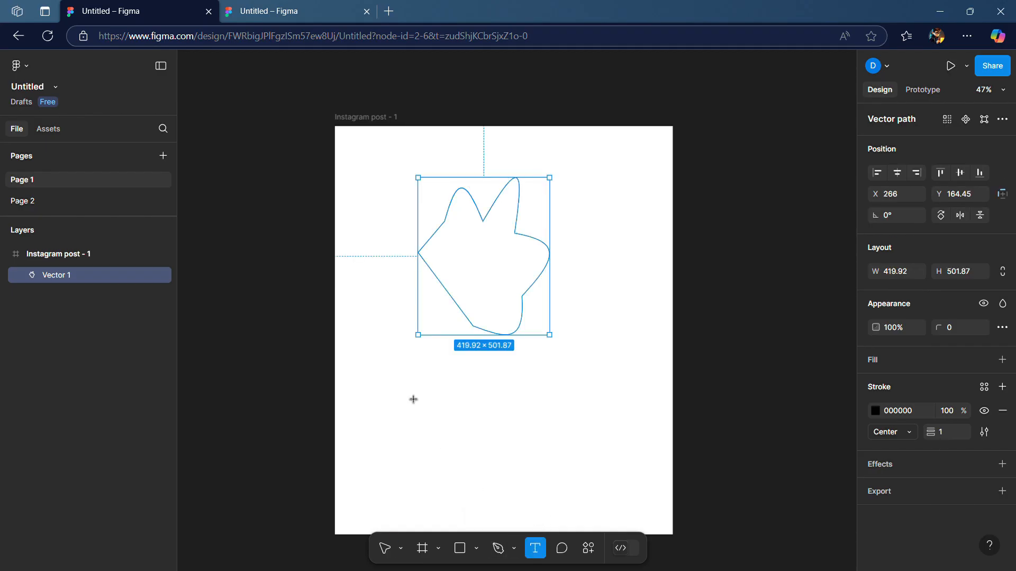
drag(413, 399, 627, 447)
text(eghjkjhgfdfshs)
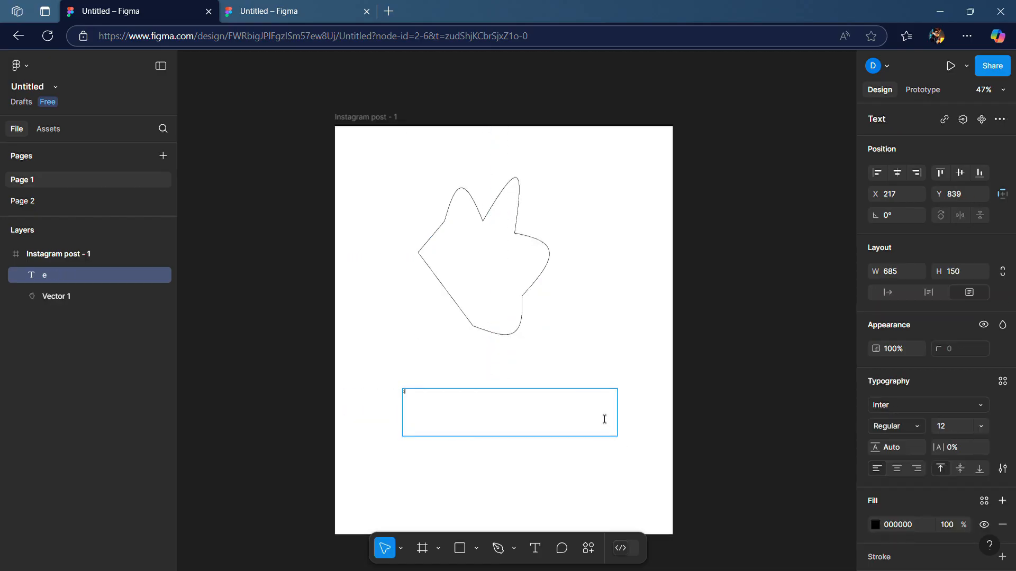
- Replace the placeholder letters in the text box with "Dannyk Designs"
key(BackSpace)
key(BackSpace)
key(BackSpace)
key(BackSpace)
key(BackSpace)
key(BackSpace)
key(BackSpace)
key(BackSpace)
key(BackSpace)
key(BackSpace)
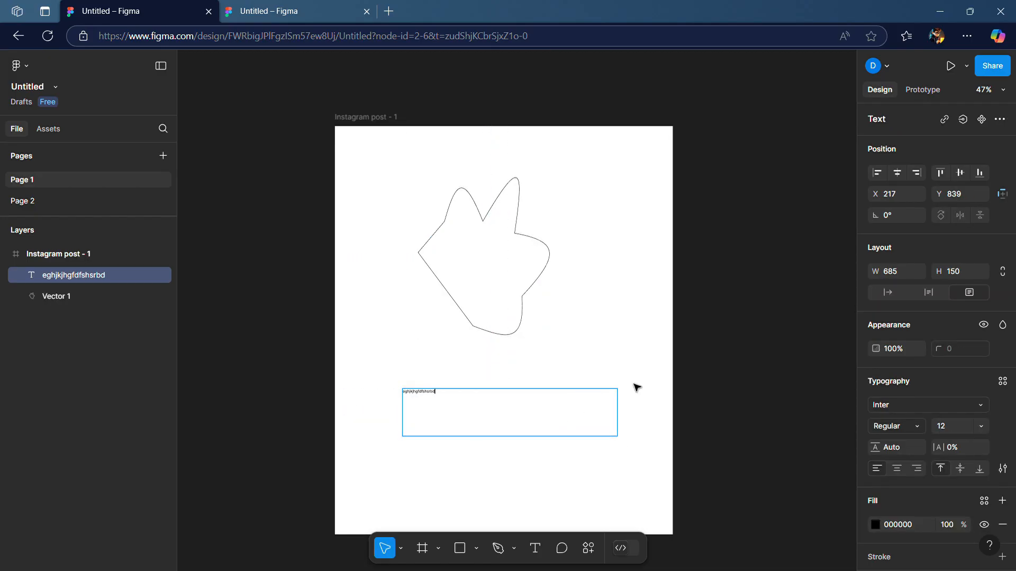
key(BackSpace)
key(BackSpace)
key(BackSpace)
key(BackSpace)
text(Dannyk)
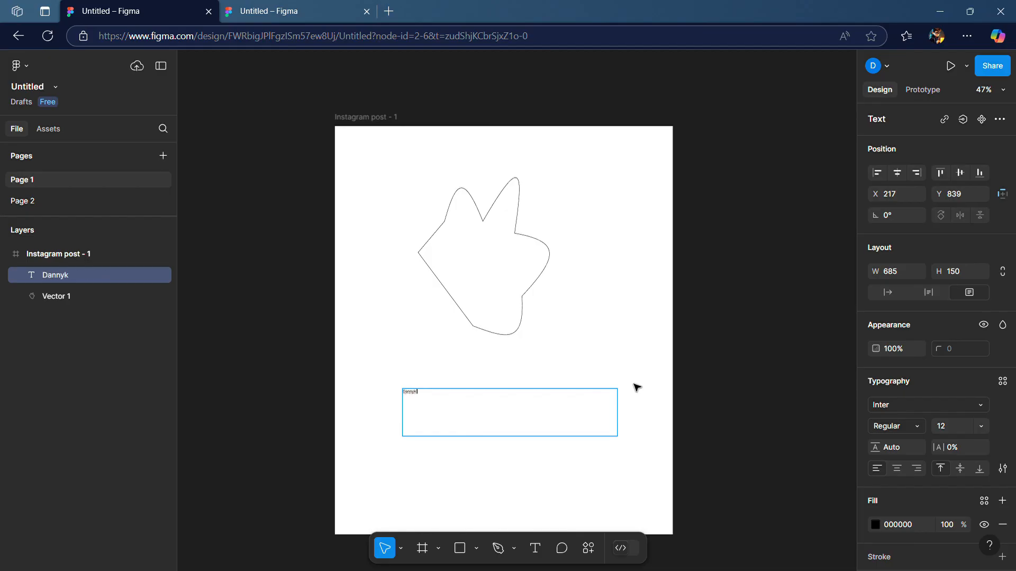
text( Designs)
key(Escape)
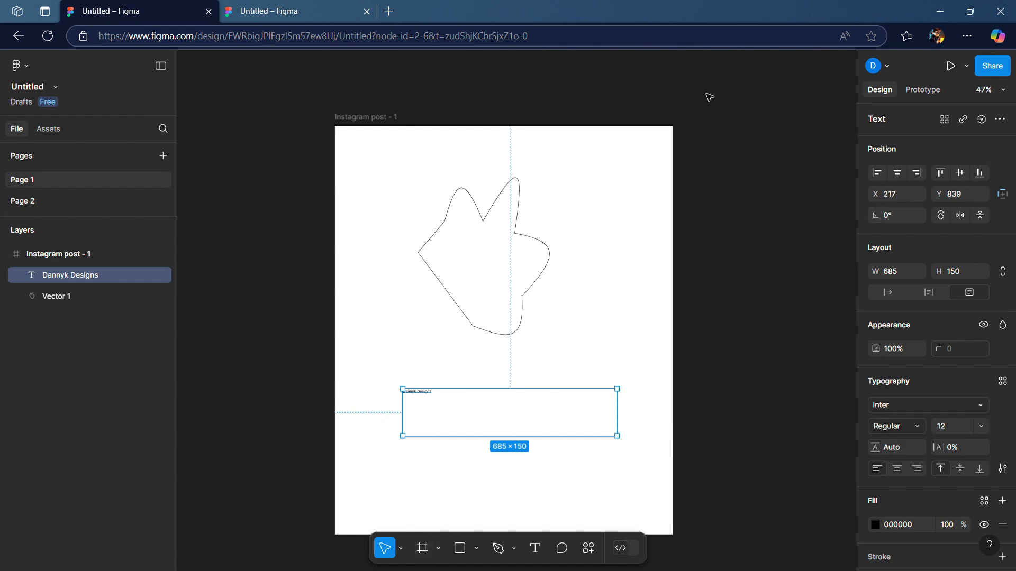
- Try right and left alignment on the Instagram post frame's contents, and finish by aligning them on their horizontal centers
click(378, 118)
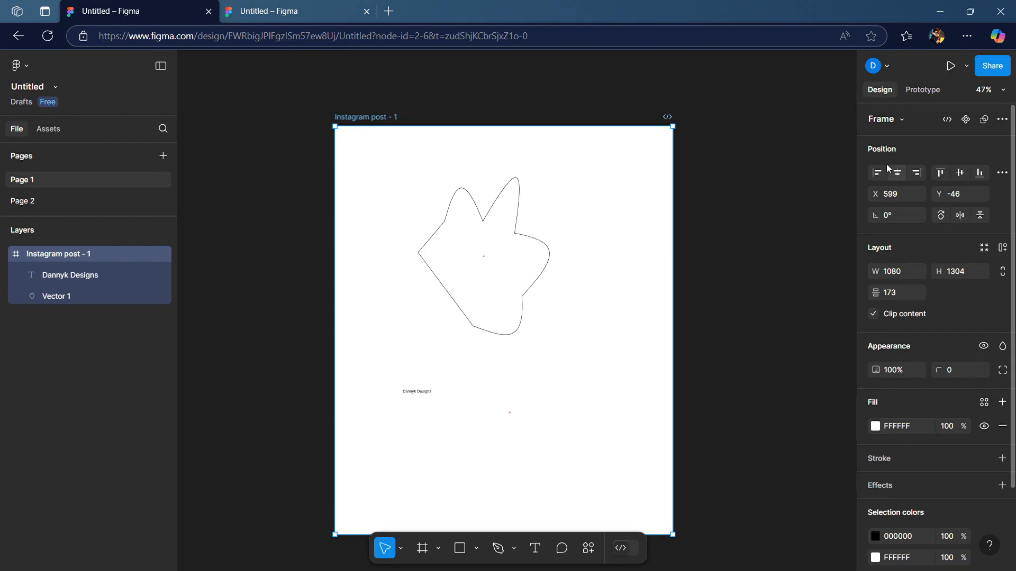
click(916, 173)
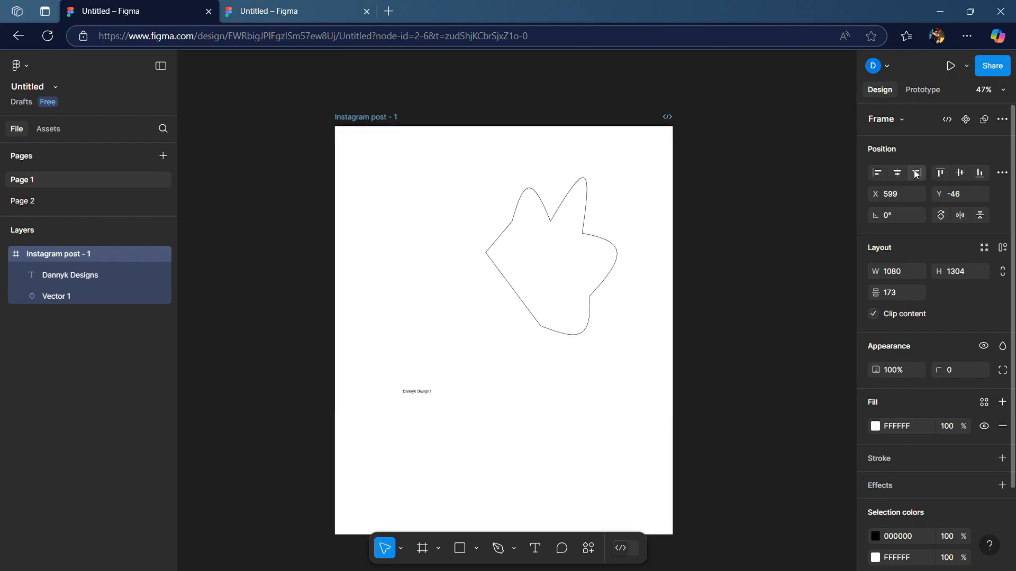
click(880, 174)
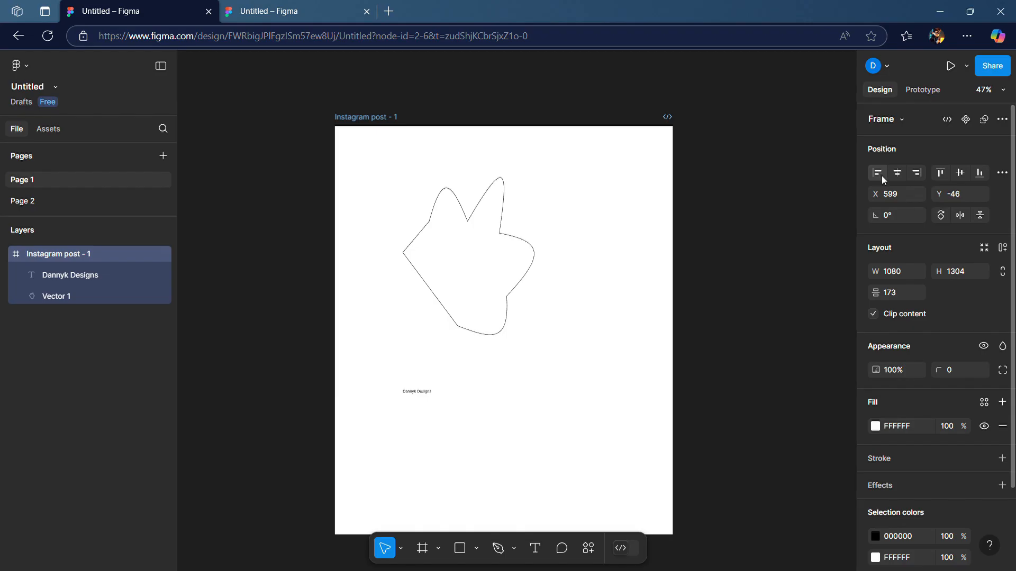
click(892, 175)
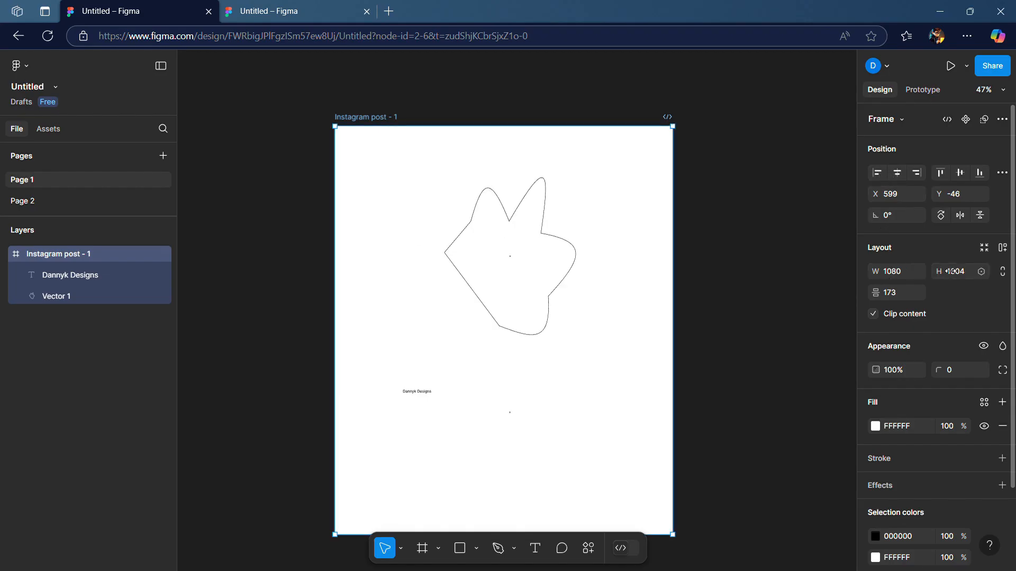
- Try the Instagram post frame at 50% opacity and restore it to 100%
click(892, 372)
text(50)
key(Return)
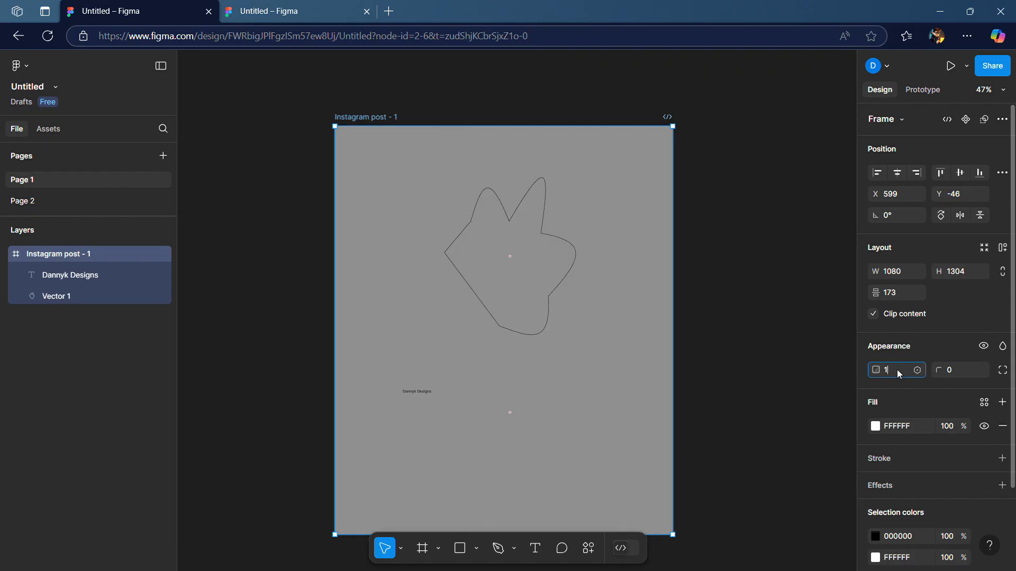
text(100)
key(Return)
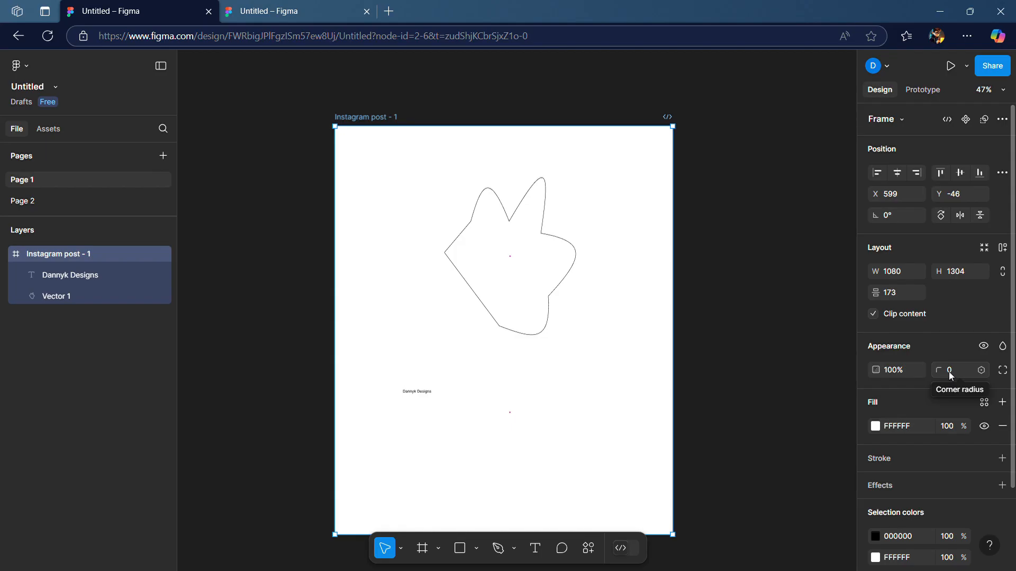
- Set the Instagram post frame's corner radius to 20 and deselect the frame
click(948, 371)
text(2)
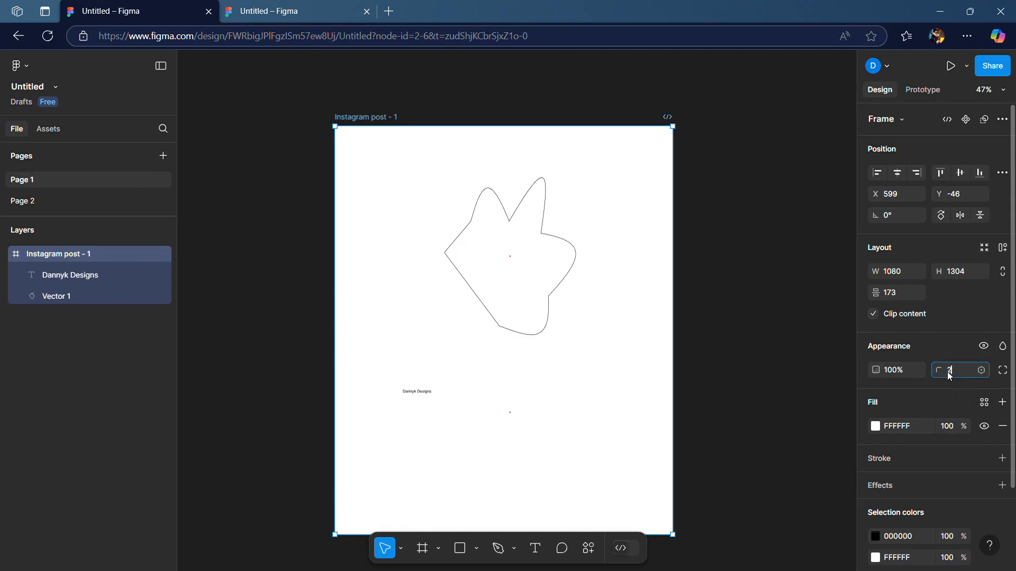
text(0)
key(Return)
click(696, 155)
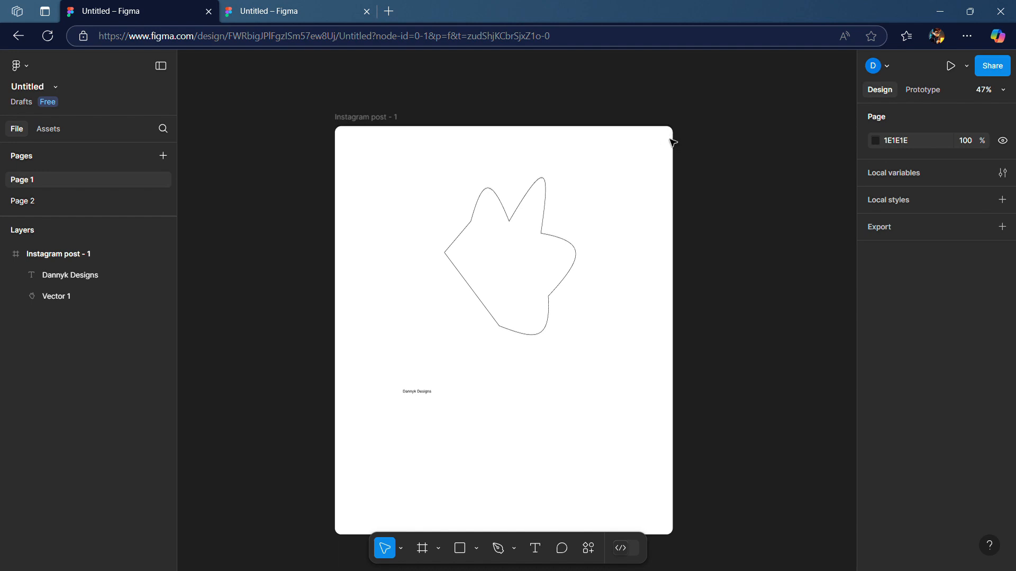
- Increase the Instagram post frame's corner radius to 50
click(389, 116)
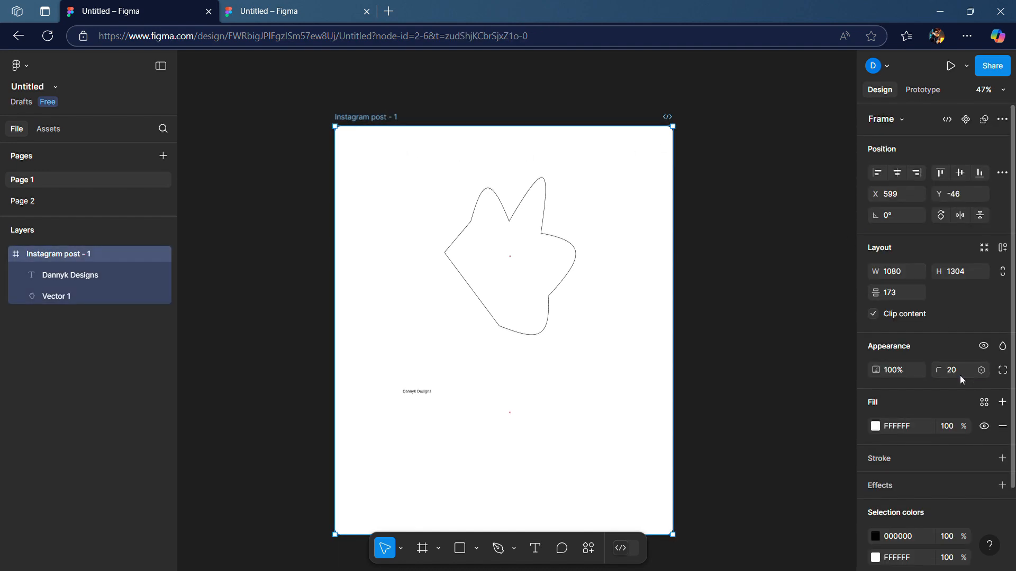
text(50)
key(Return)
click(718, 182)
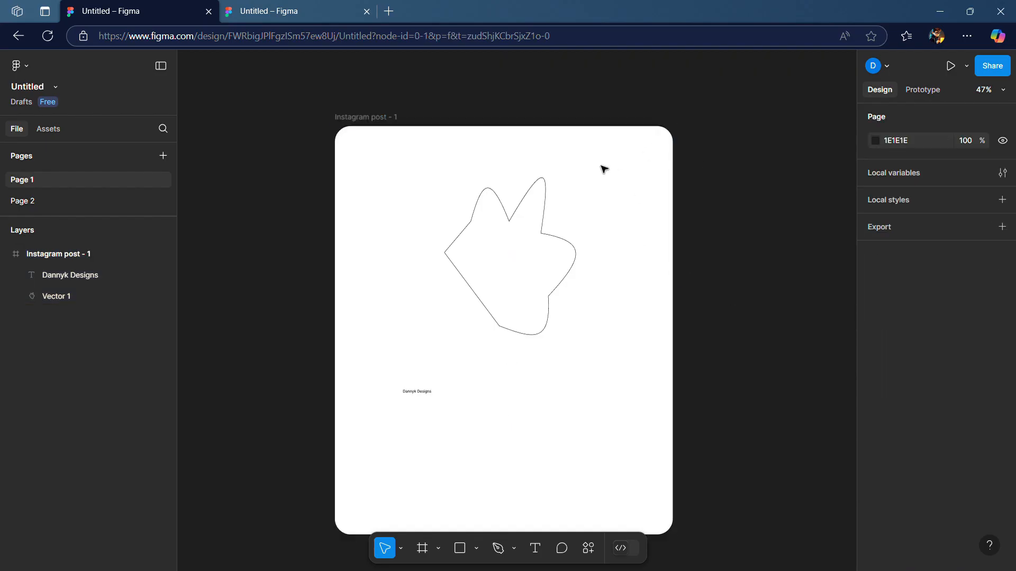
- Draw a rectangle about 313 × 353 overlapping the vector shape and set its corner radius to 50
click(344, 117)
key(r)
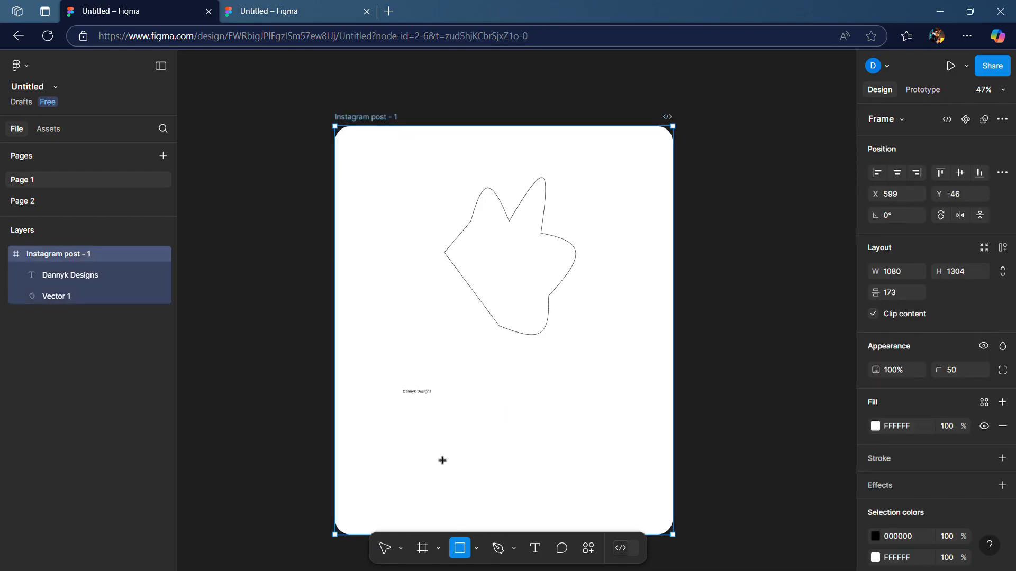
drag(435, 300, 535, 411)
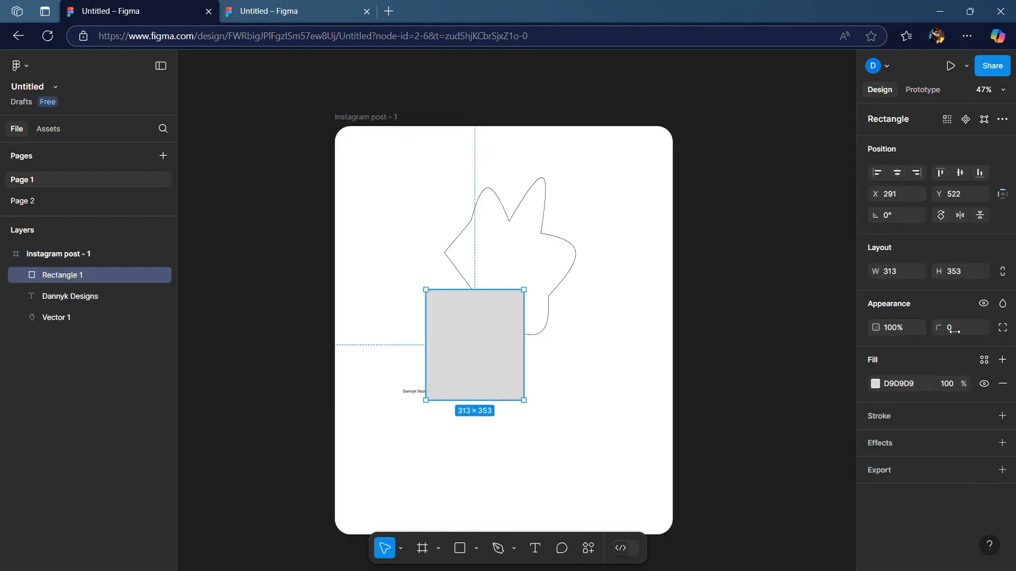
key(Return)
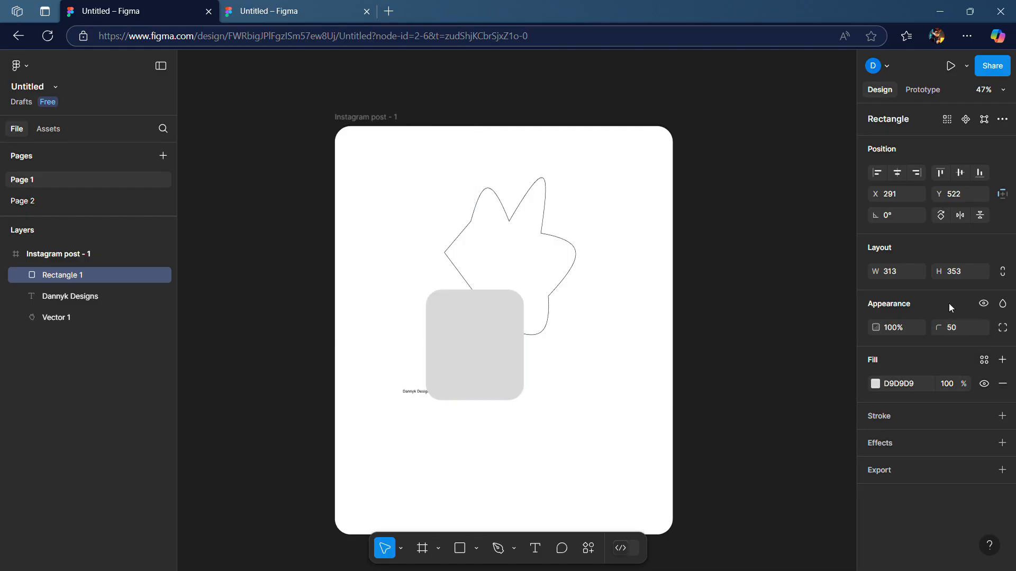
- Move the "Dannyk Designs" text below the rectangle, in line with its left edge, and set the font size to 48
click(415, 391)
drag(418, 401, 436, 447)
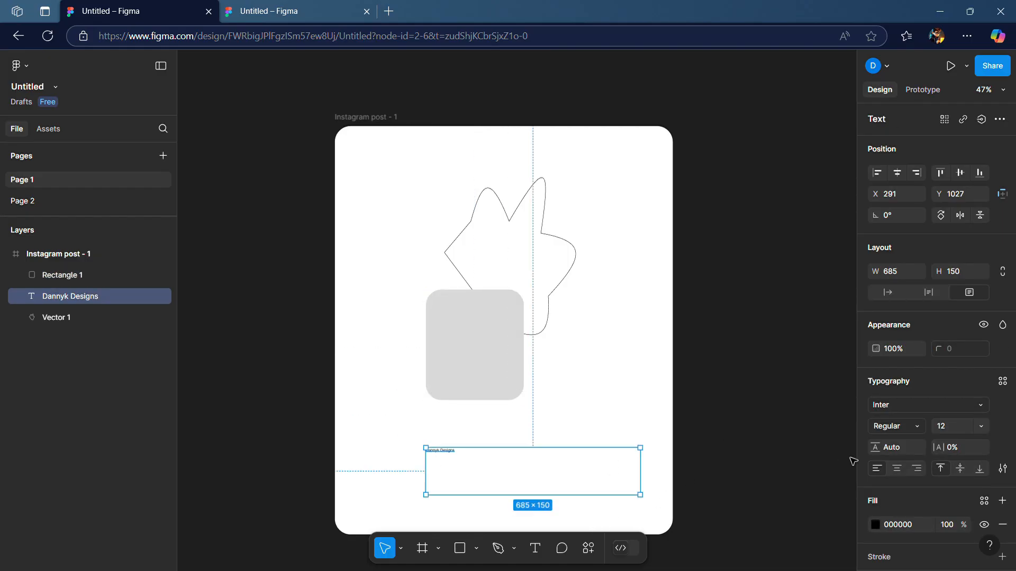
click(981, 425)
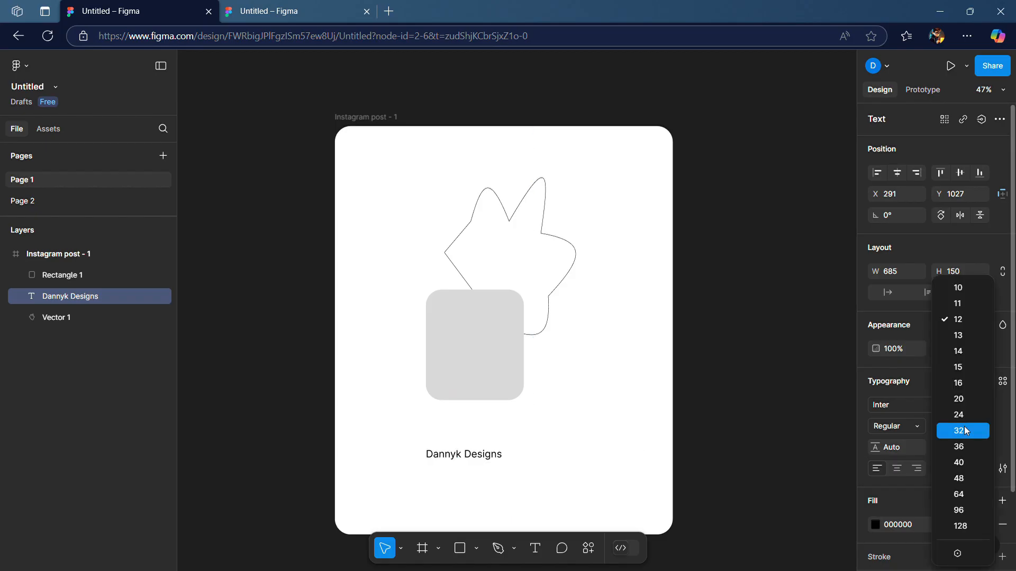
click(961, 478)
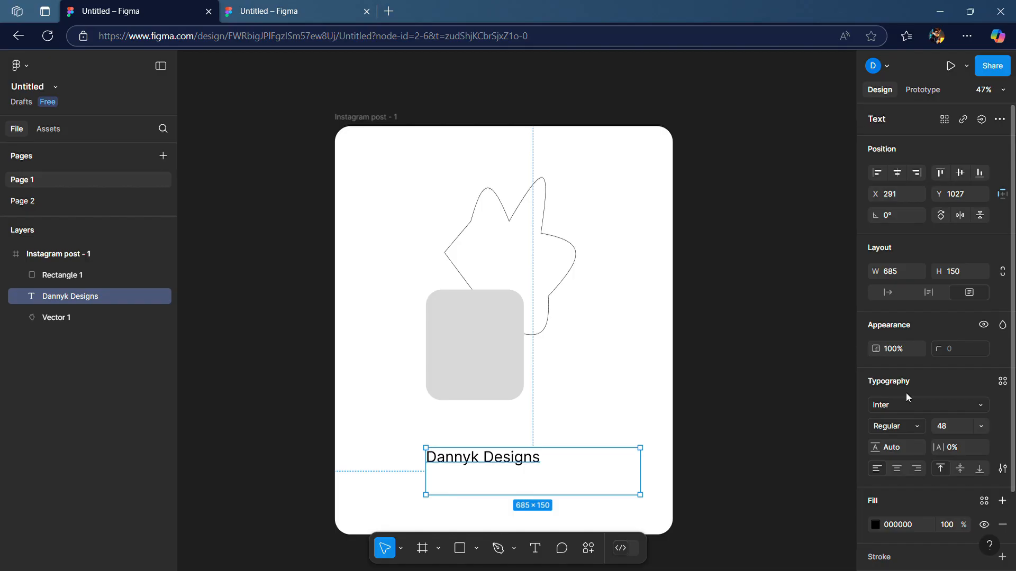
- Browse the installed fonts, the full font list and the available font weights for the "Dannyk Designs" text
click(902, 410)
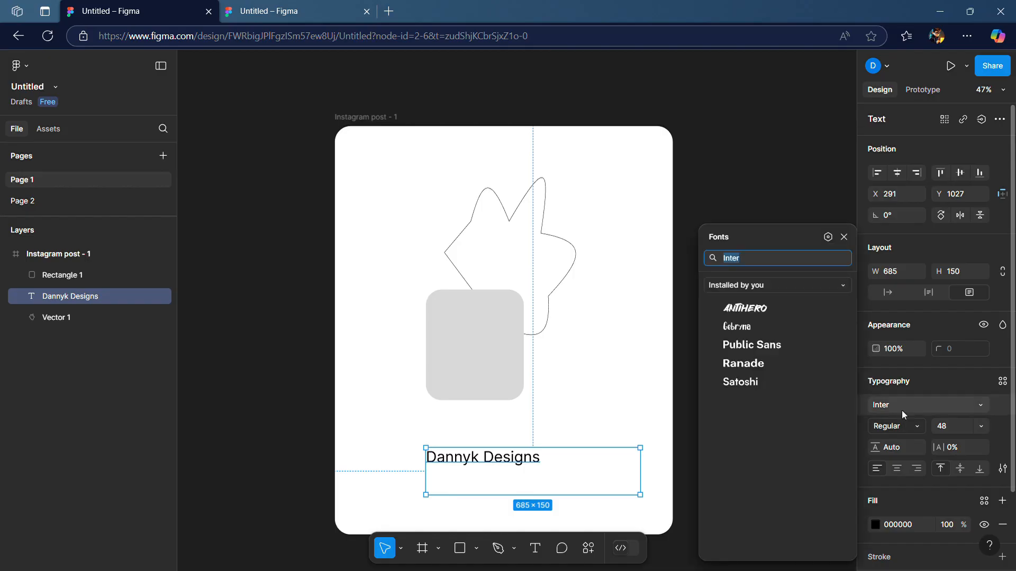
click(745, 307)
click(777, 285)
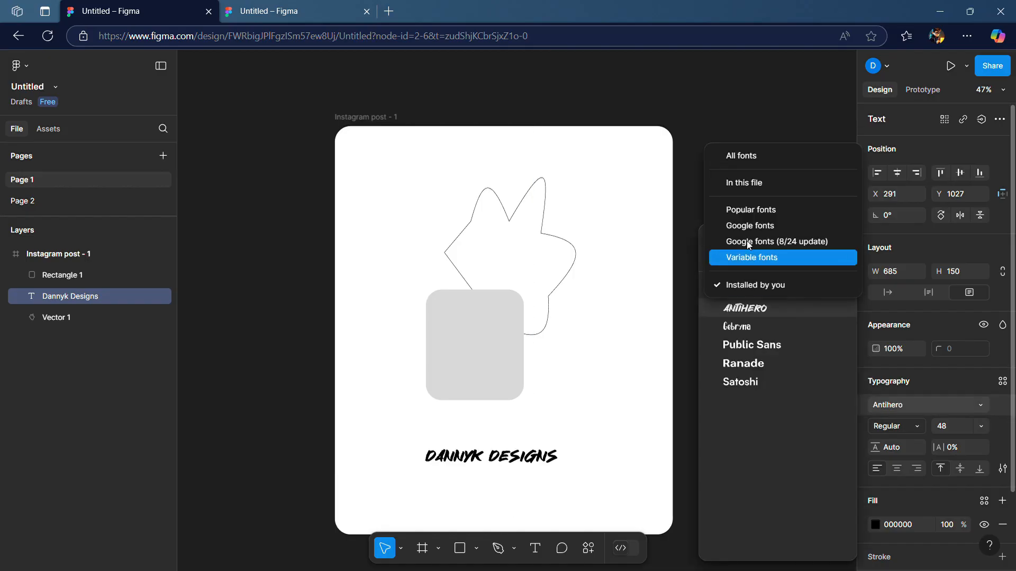
click(763, 158)
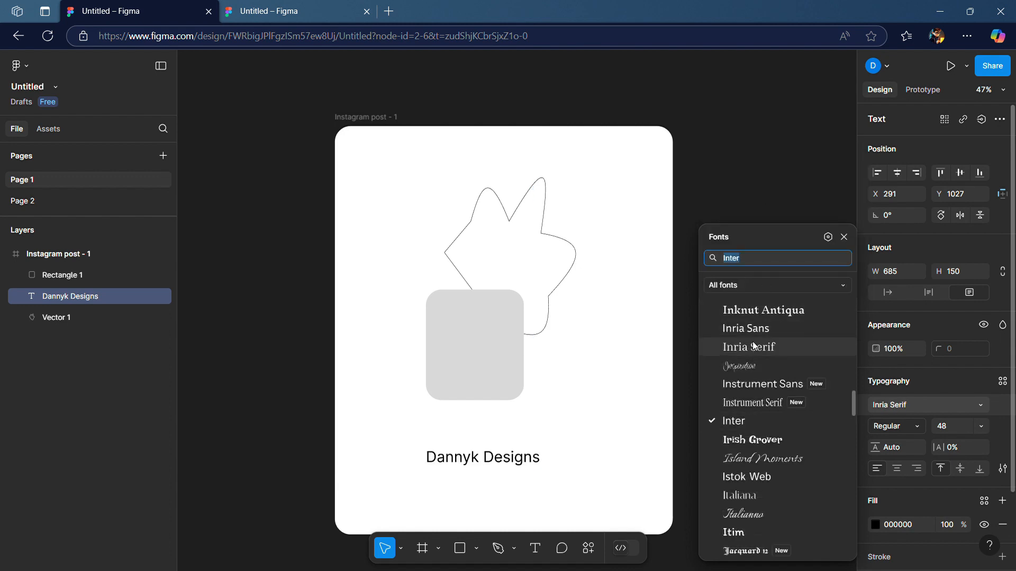
scroll(752, 341, down, 5)
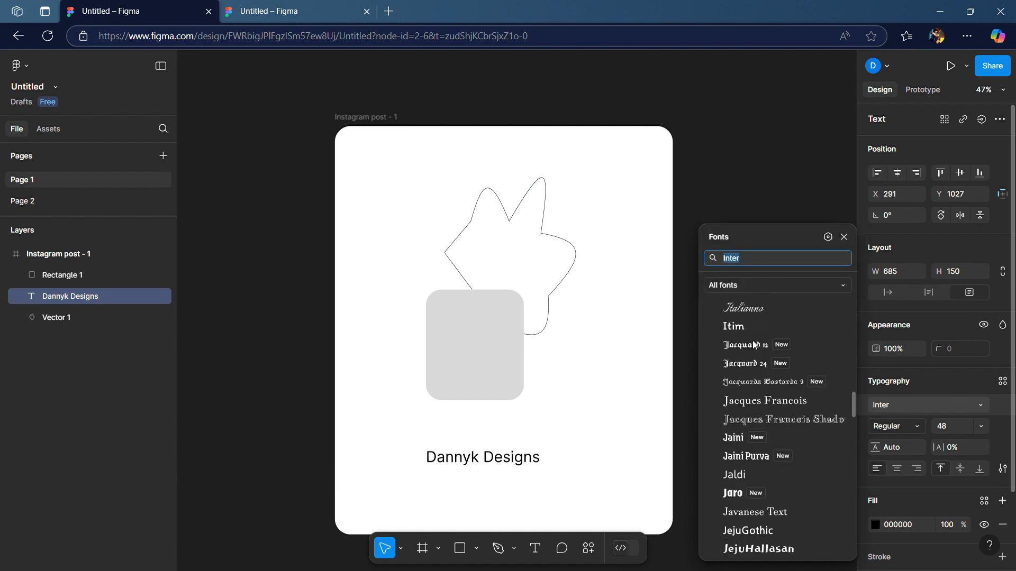
click(912, 426)
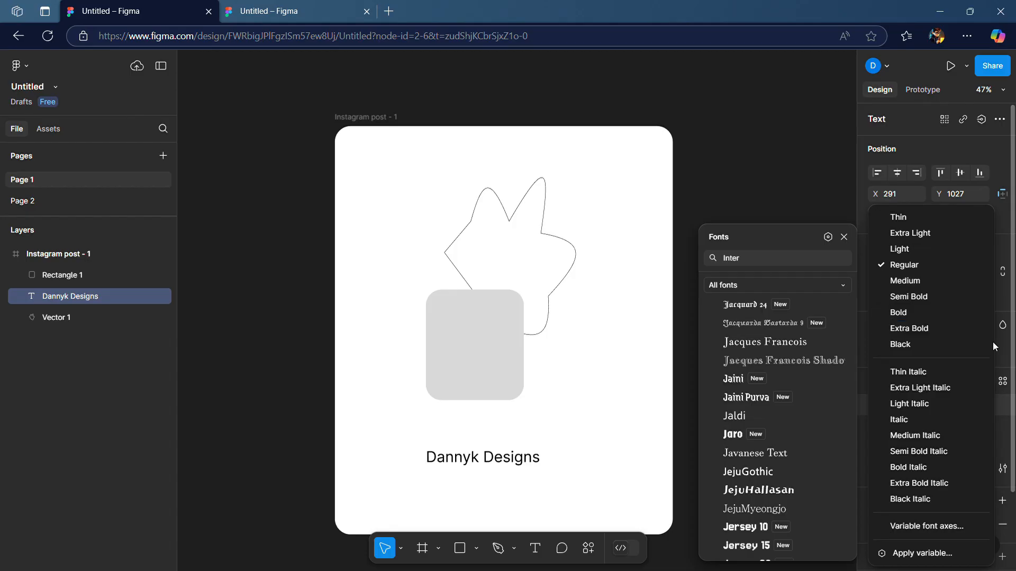
click(1007, 349)
click(987, 363)
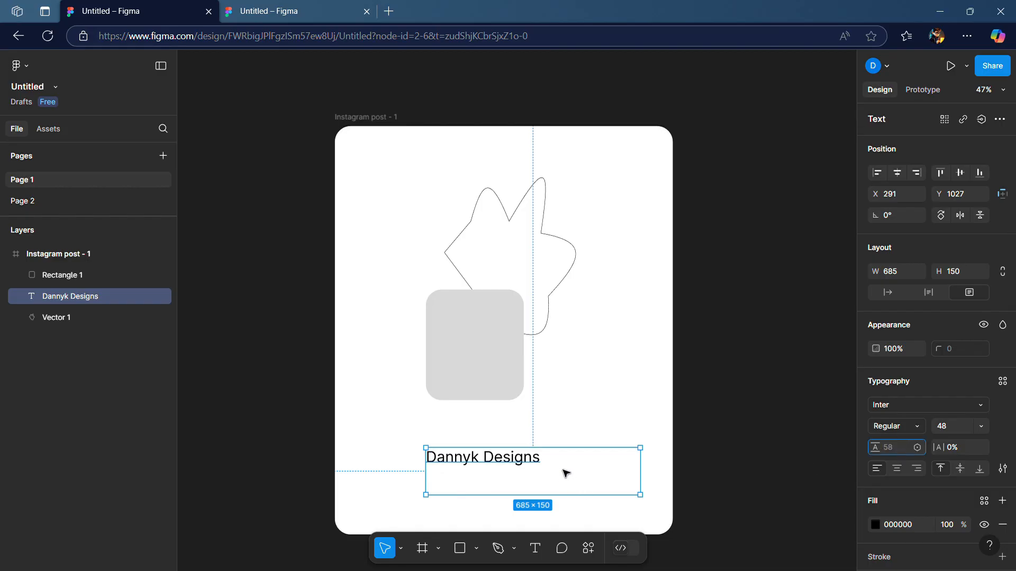
- Add a second line reading "shnhgdfgfd" below "Dannyk Designs" in the same text box
double_click(541, 462)
click(545, 464)
key(Return)
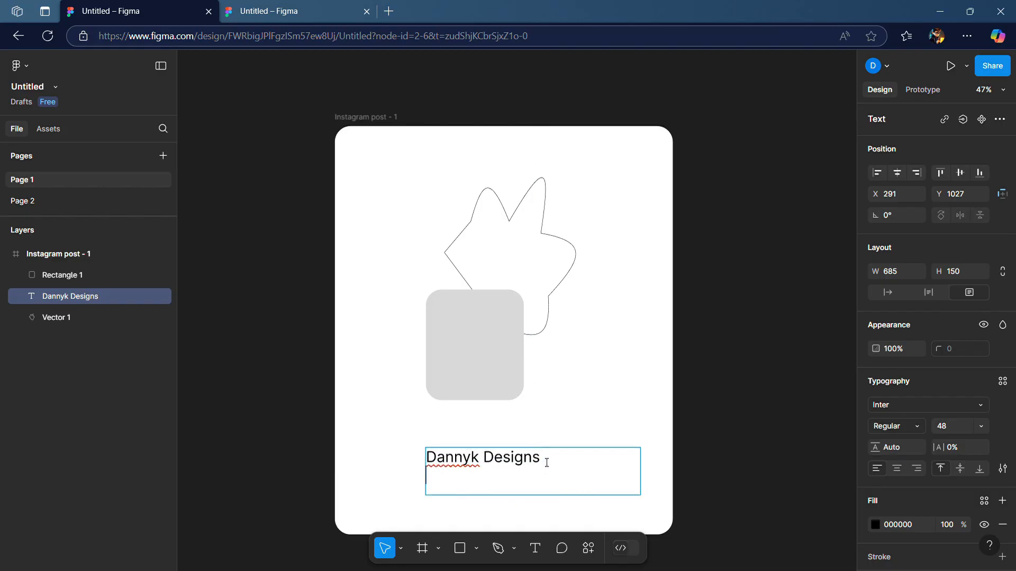
text(shnhgdfgfd)
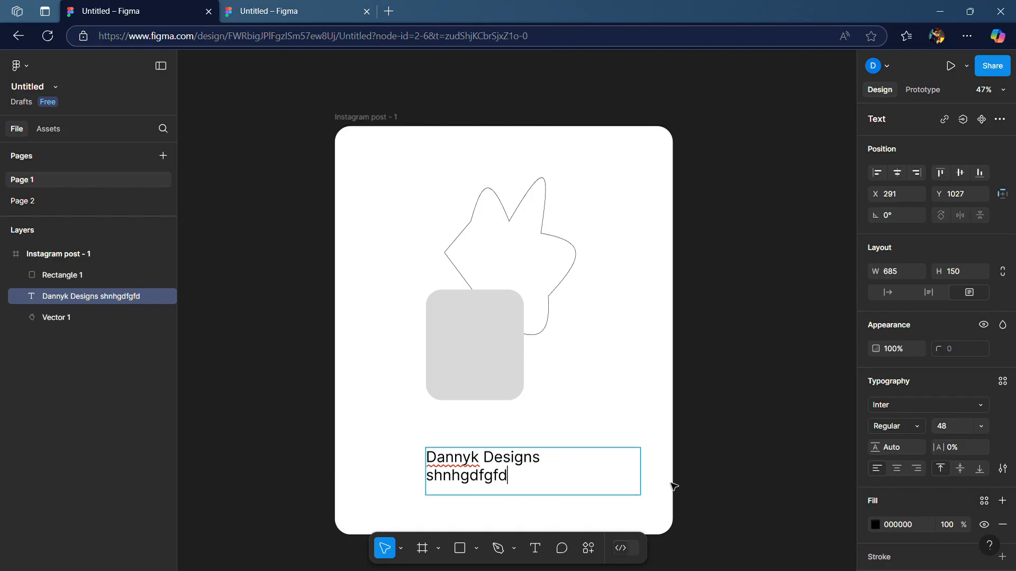
- Try to set the line height to 75 while the text is still in editing mode
click(885, 450)
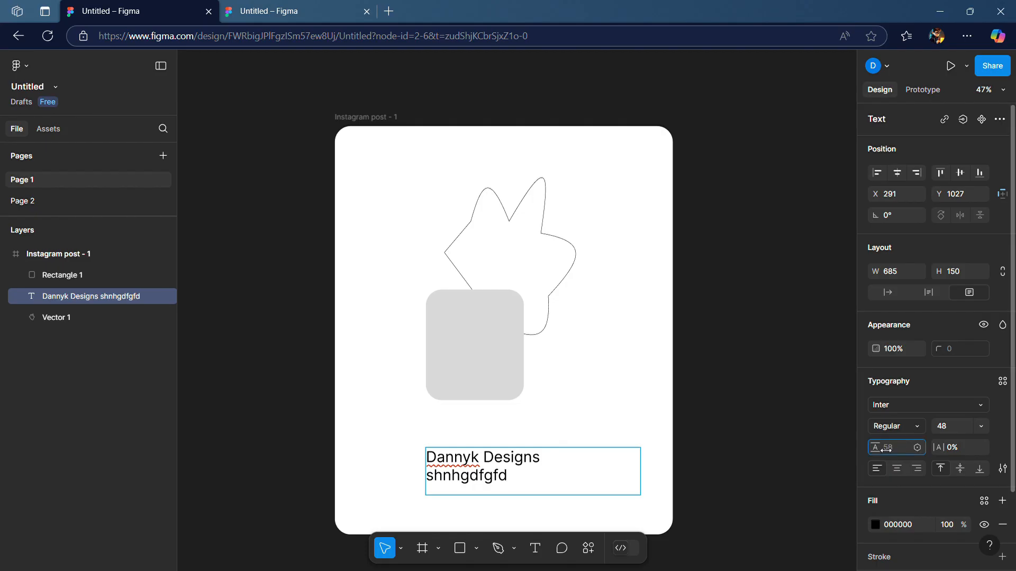
text(75)
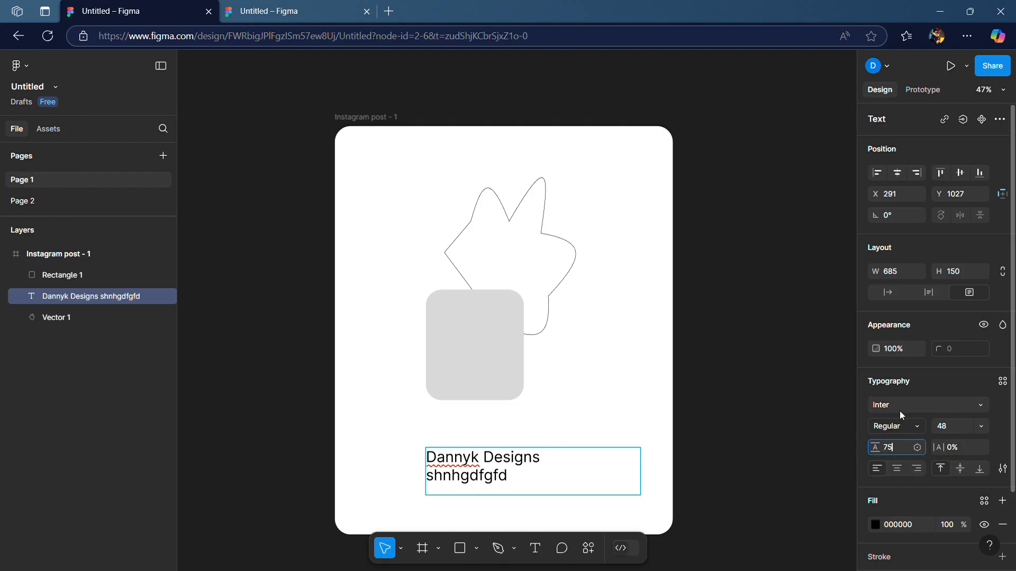
click(931, 377)
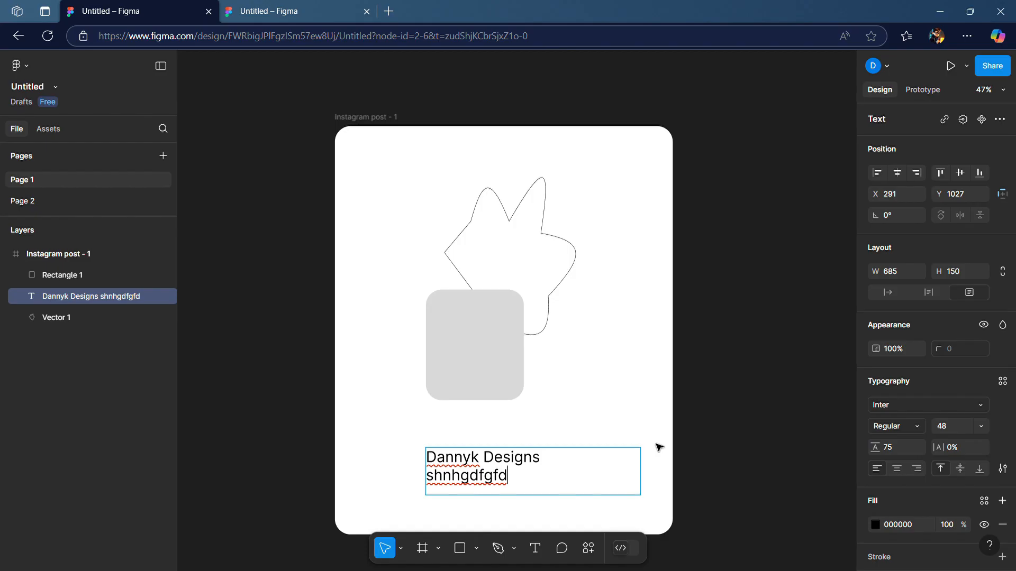
- Leave text editing and set the whole text box's line height to 75 and letter spacing to 20%
key(Escape)
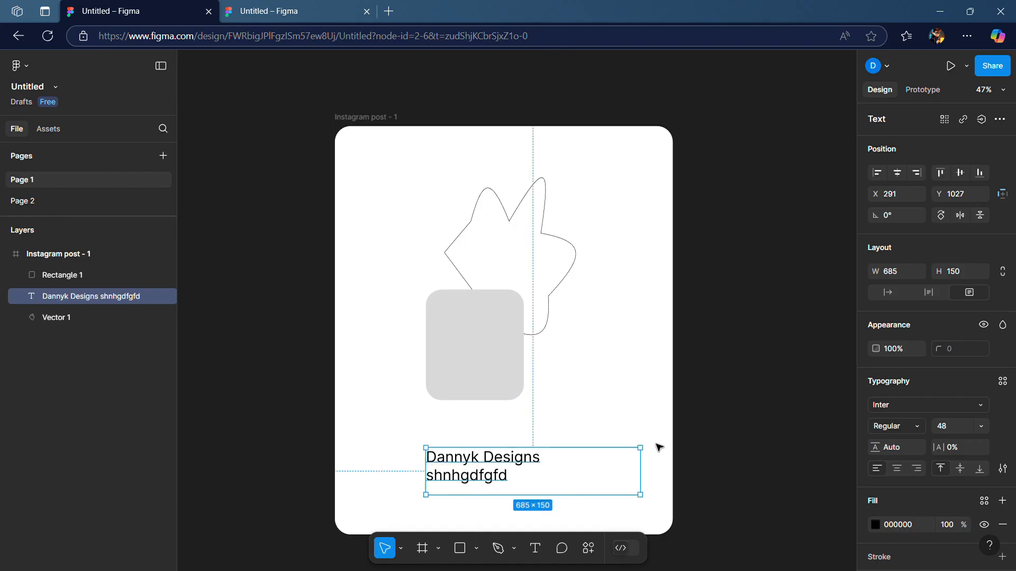
click(889, 427)
key(Escape)
text(75)
key(Return)
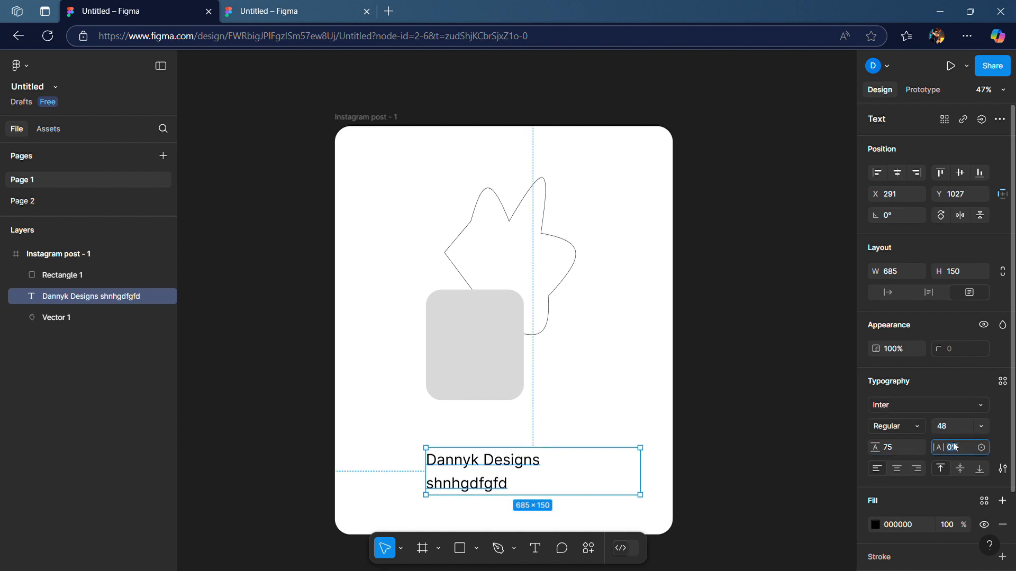
text(2)
key(Return)
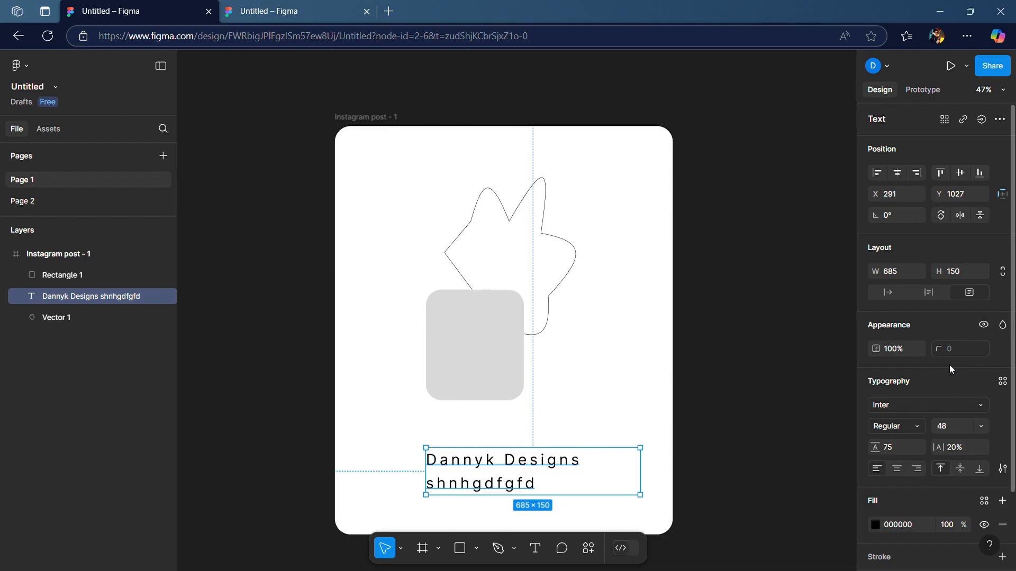
- Recolour the two-line text's fill to the muted blue 3B448F
scroll(949, 365, down, 2)
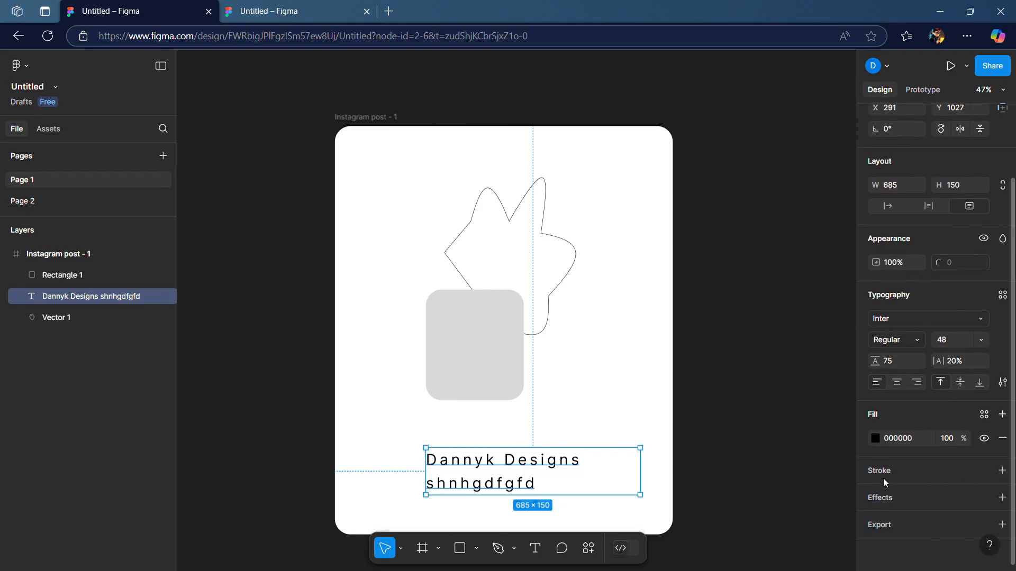
click(875, 438)
click(791, 307)
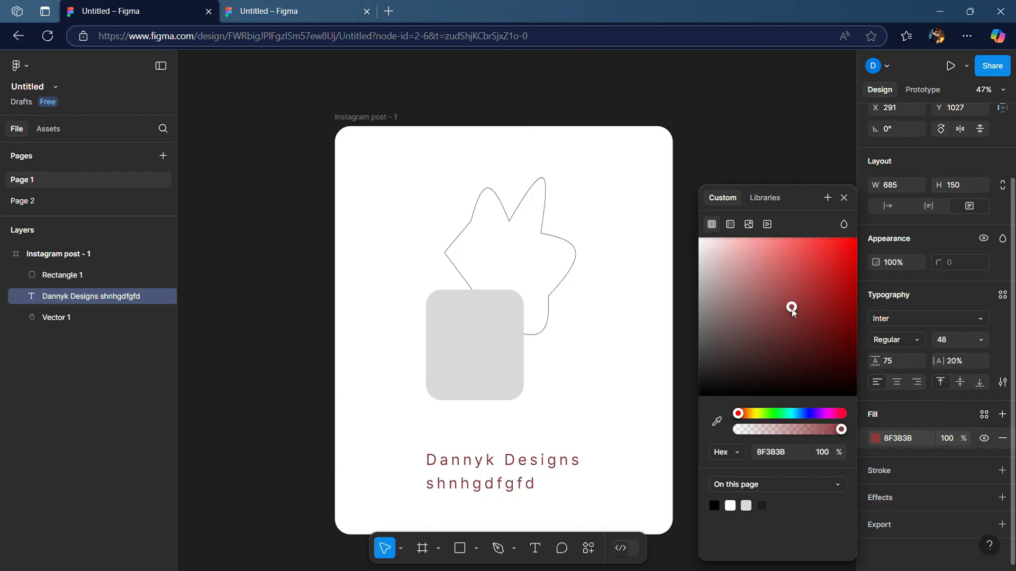
click(804, 413)
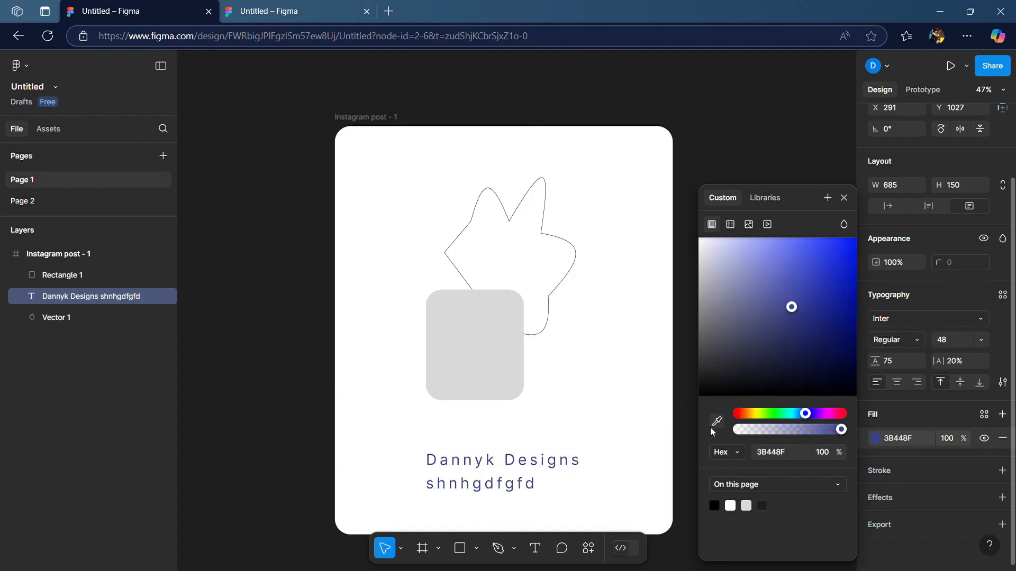
- Sample the rectangle's grey D9D9D9 as the text fill and convert that fill to a linear gradient
click(713, 428)
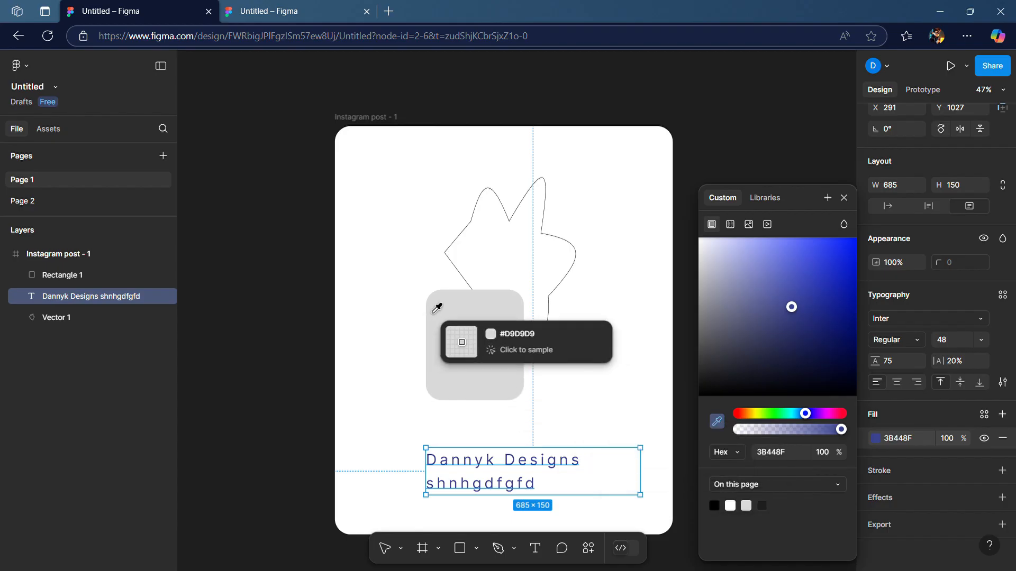
click(440, 307)
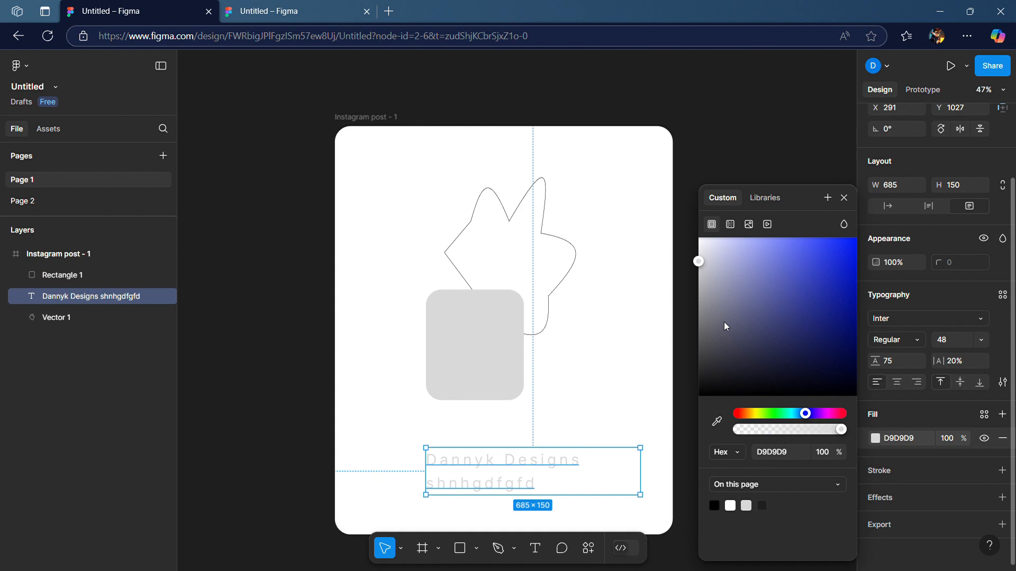
click(730, 224)
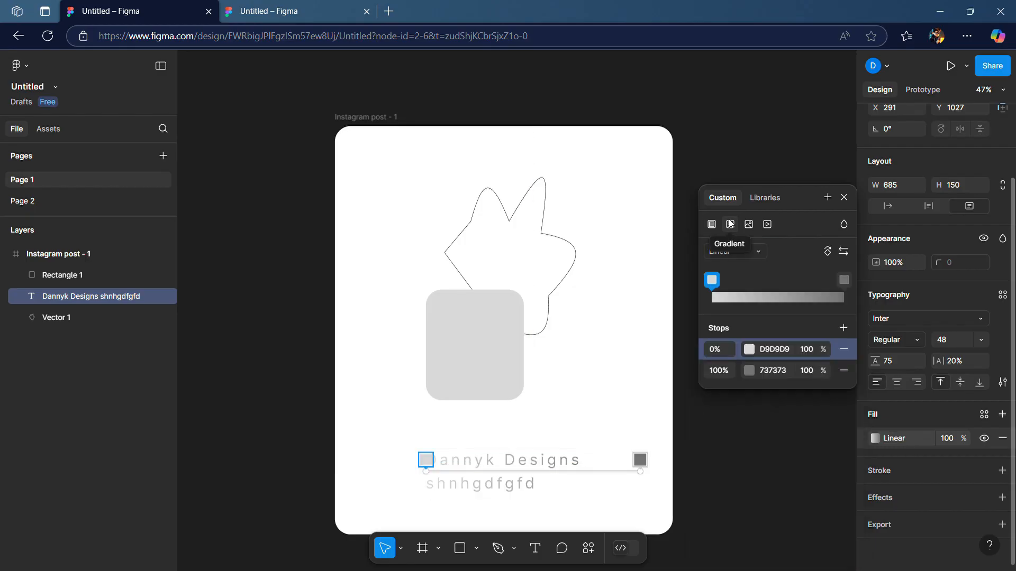
key(Escape)
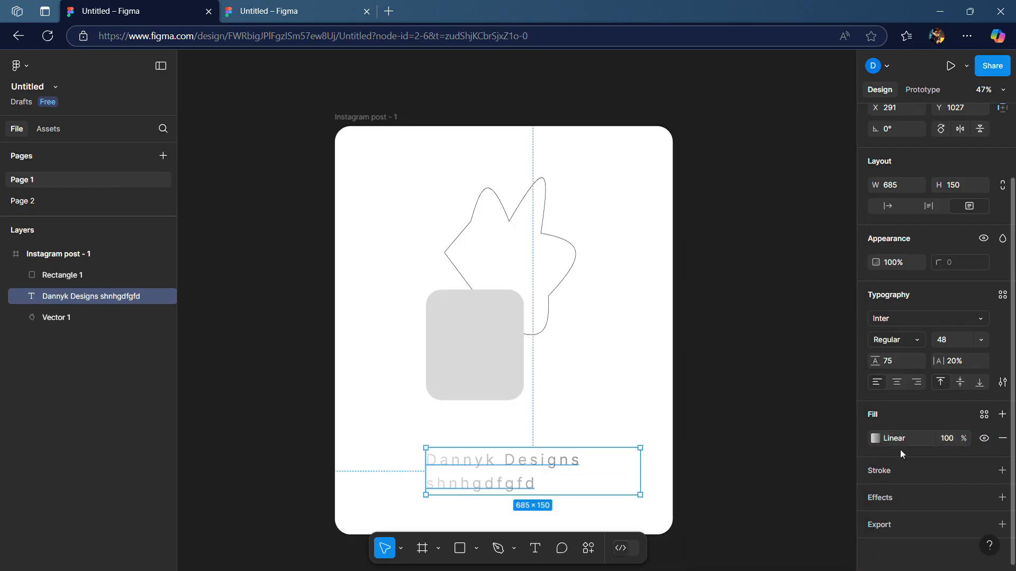
click(876, 438)
click(508, 346)
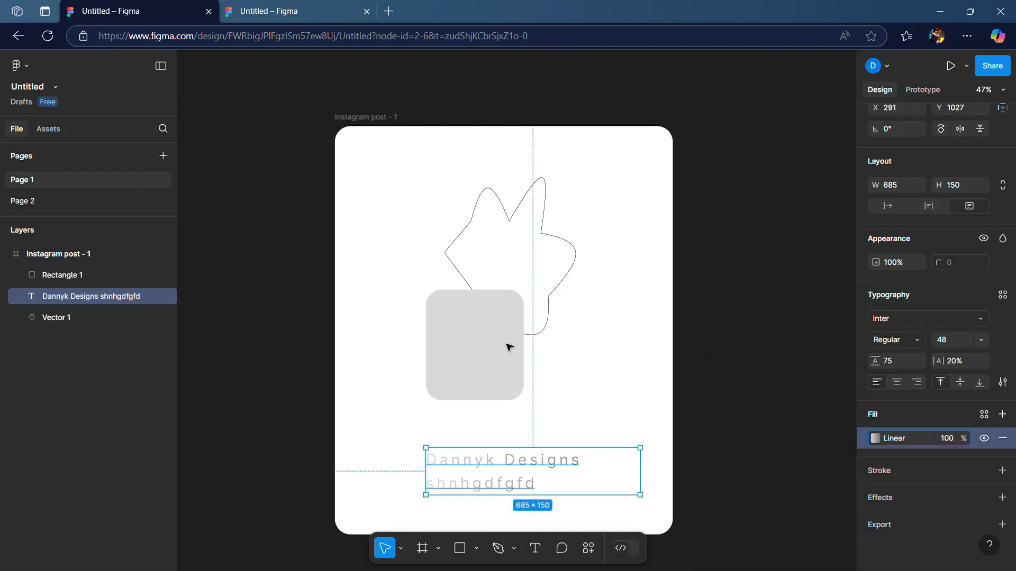
- Change the rectangle's solid fill to red DB3A3A and convert it to a linear gradient
click(508, 347)
click(876, 384)
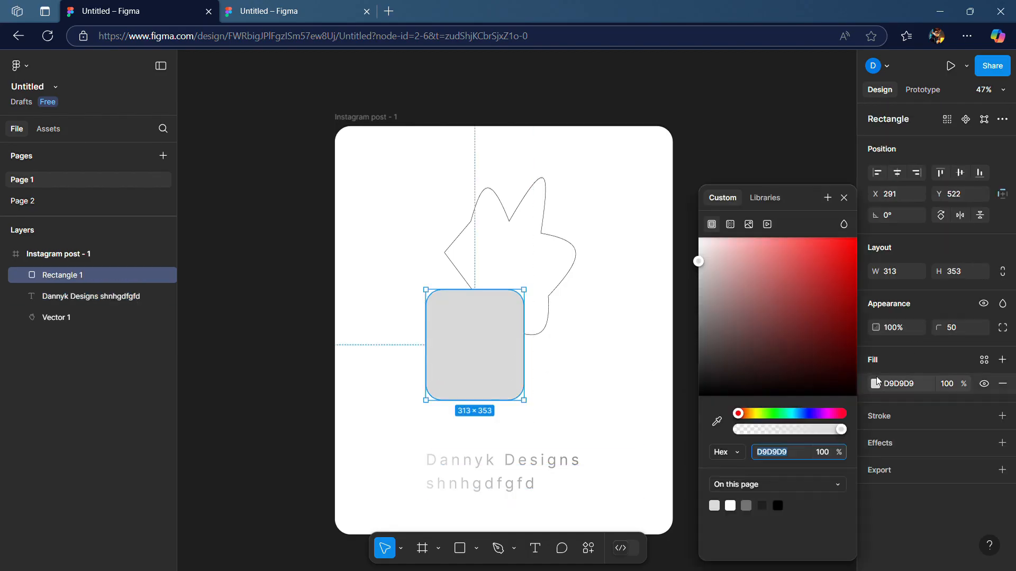
click(731, 224)
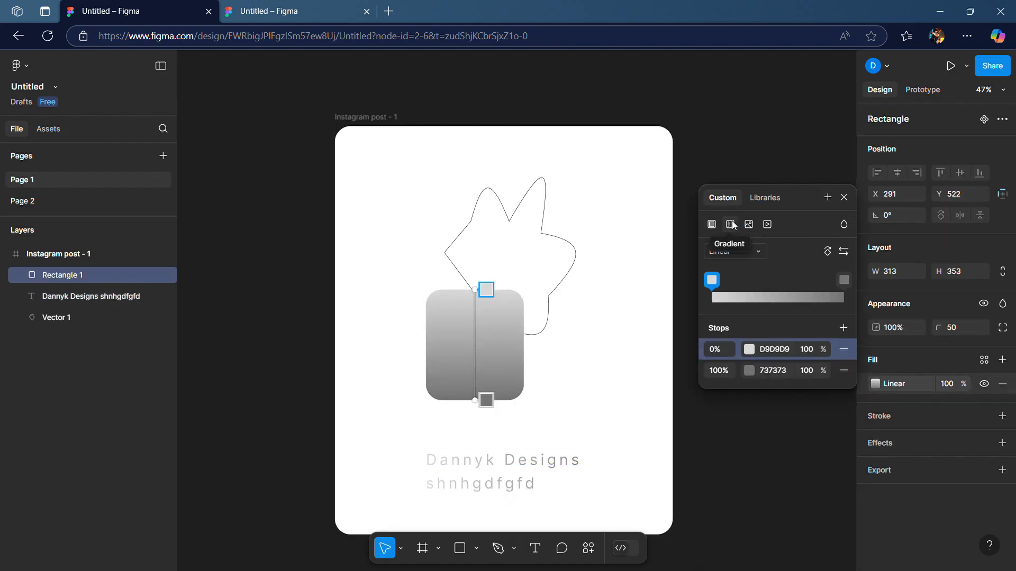
click(712, 224)
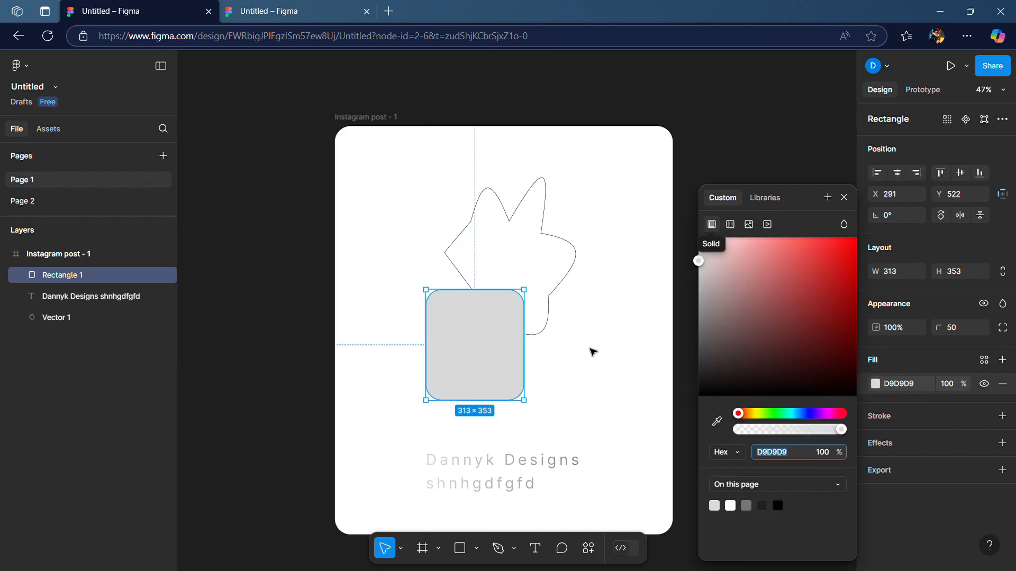
drag(698, 260, 816, 264)
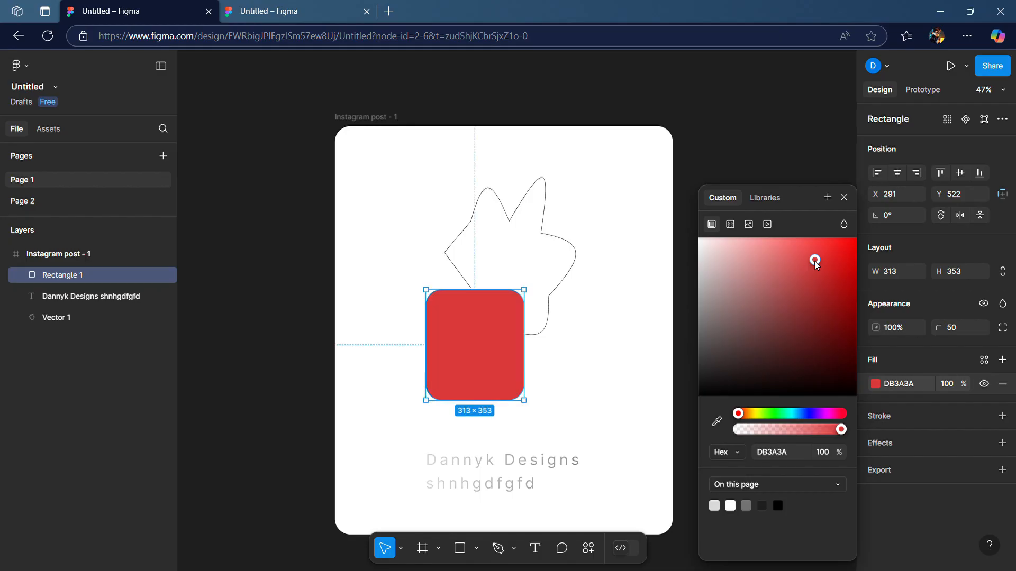
click(730, 224)
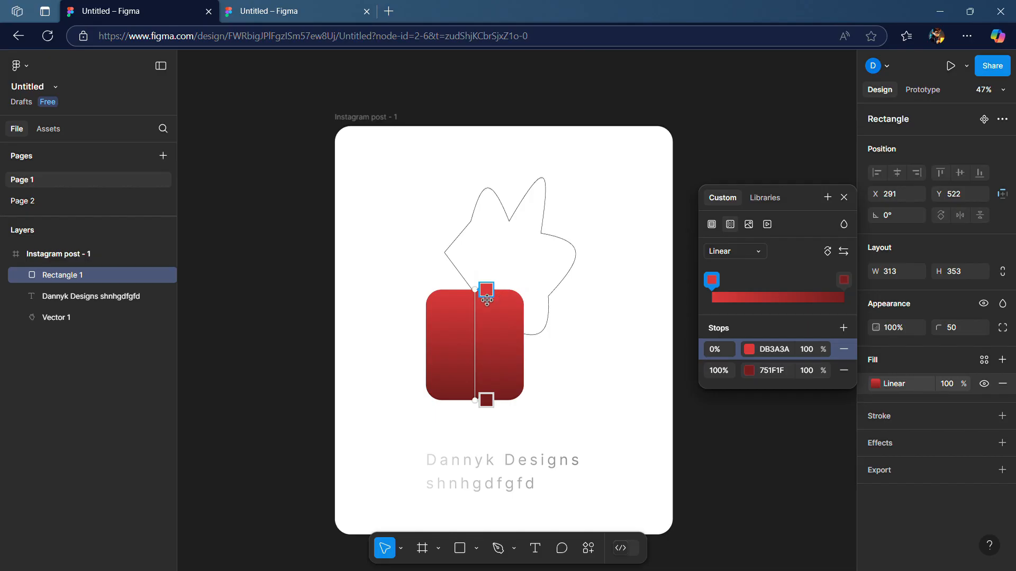
- Tilt the rectangle's gradient to about -24° and recolour its first stop to violet-blue 553ADB, positioned at 0%
drag(487, 300, 471, 335)
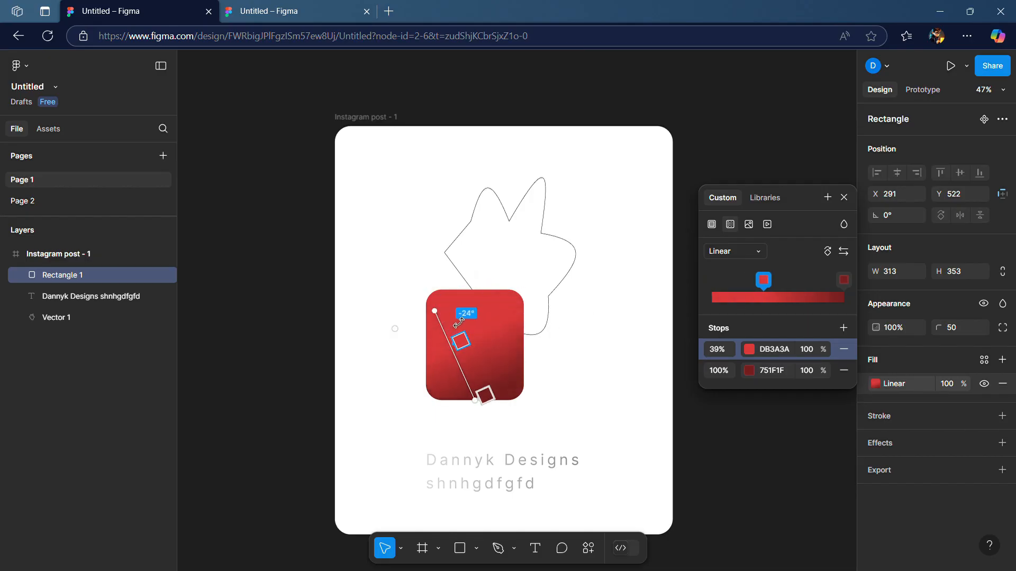
click(749, 349)
click(654, 413)
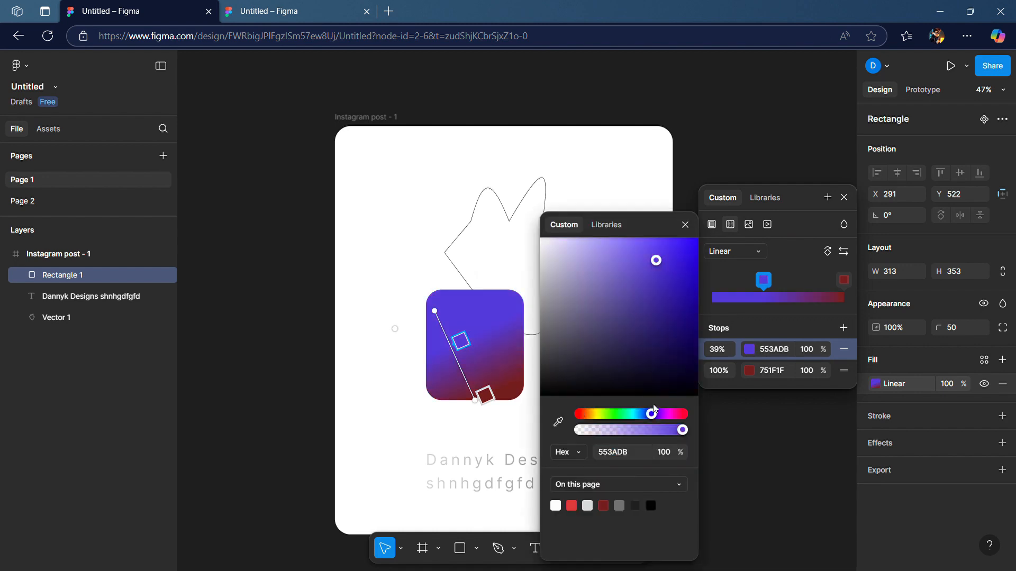
click(685, 224)
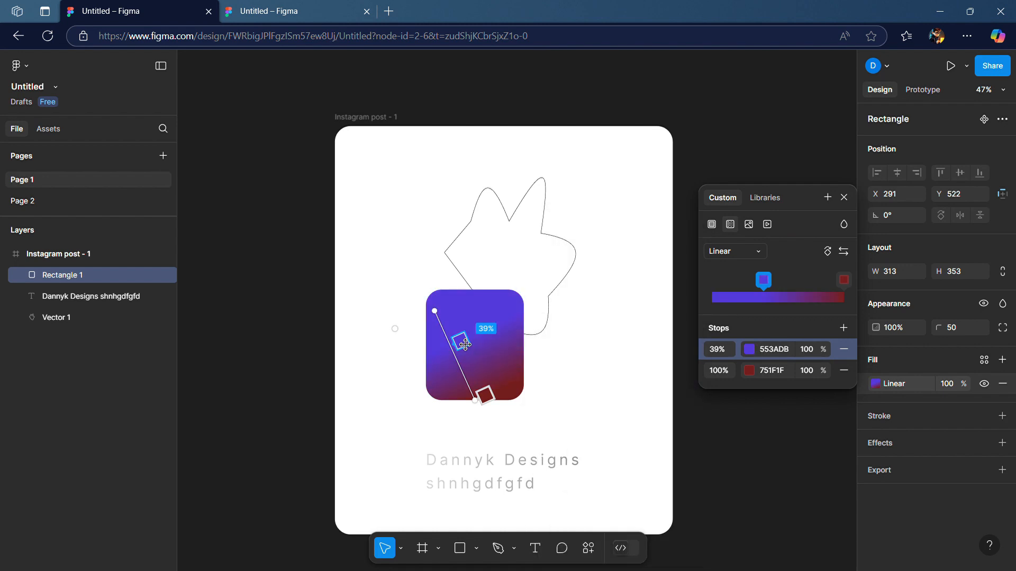
drag(465, 345, 443, 307)
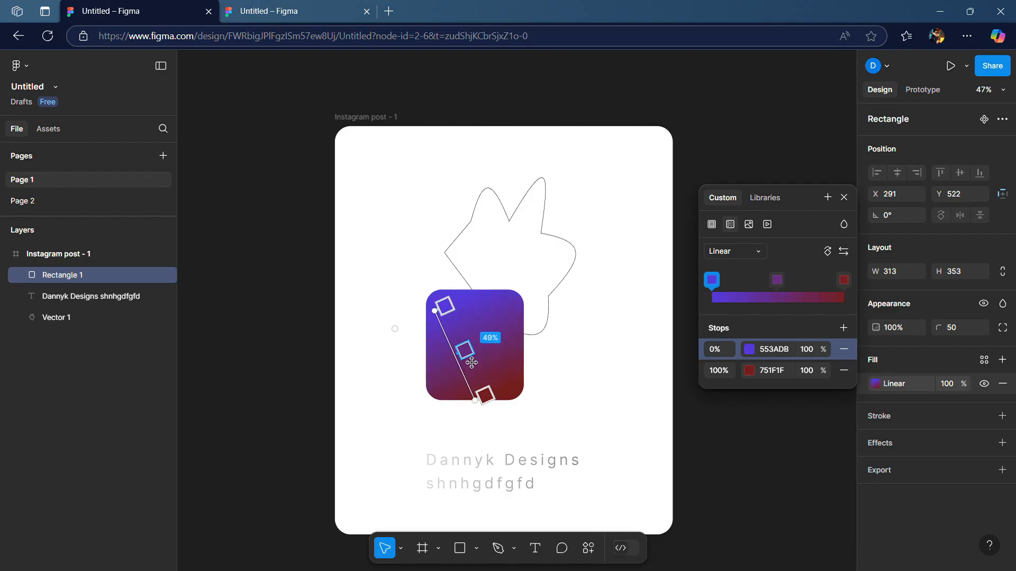
- Add a middle stop at about 49% on the rectangle's gradient and colour it green 2D7E2D
click(472, 362)
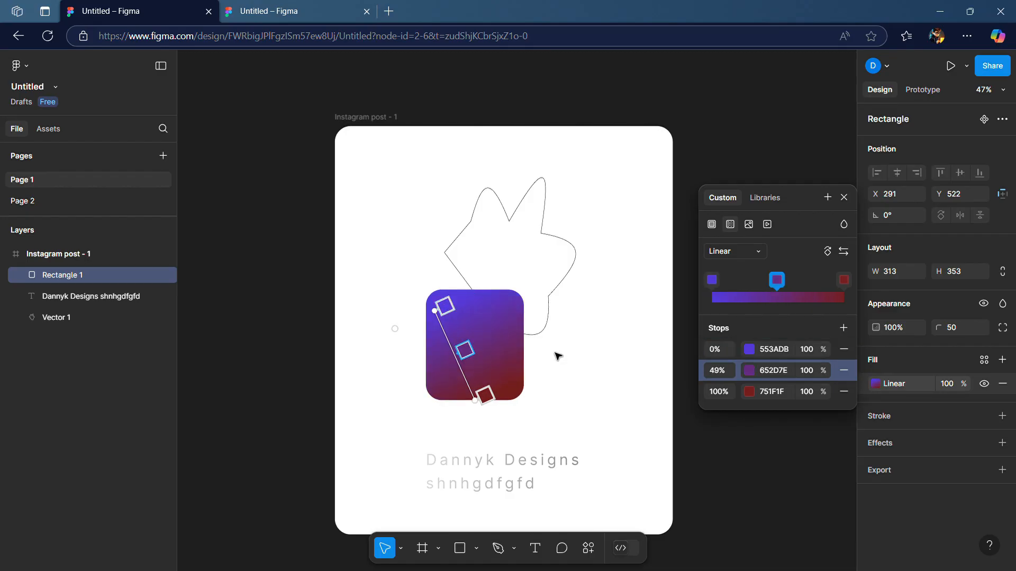
click(749, 370)
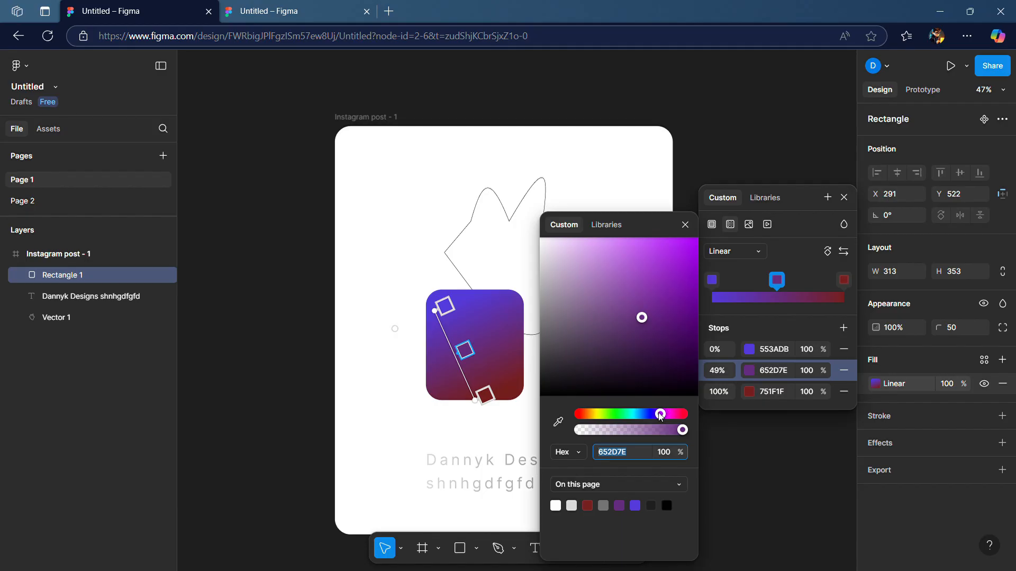
drag(661, 414, 614, 414)
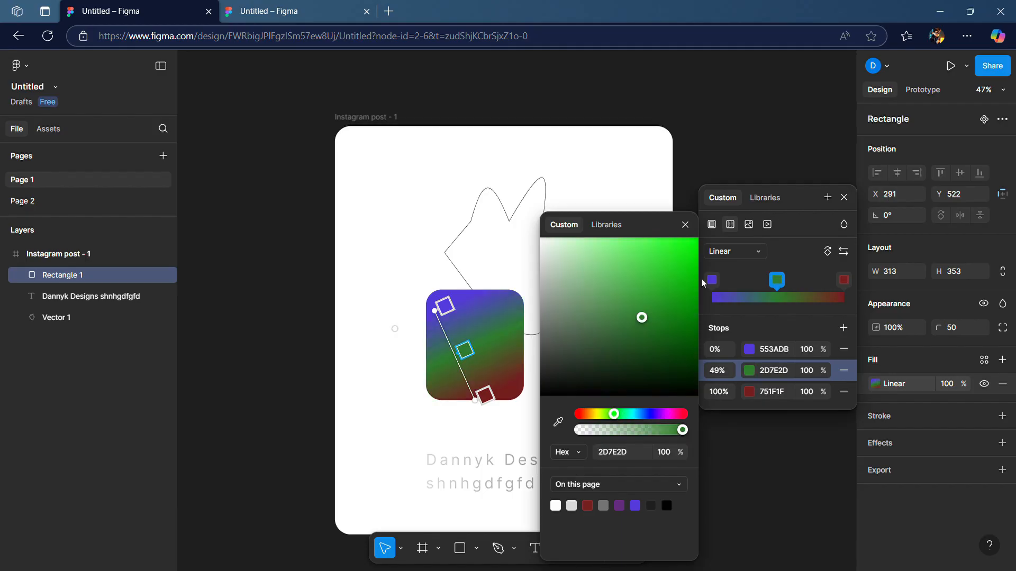
click(685, 224)
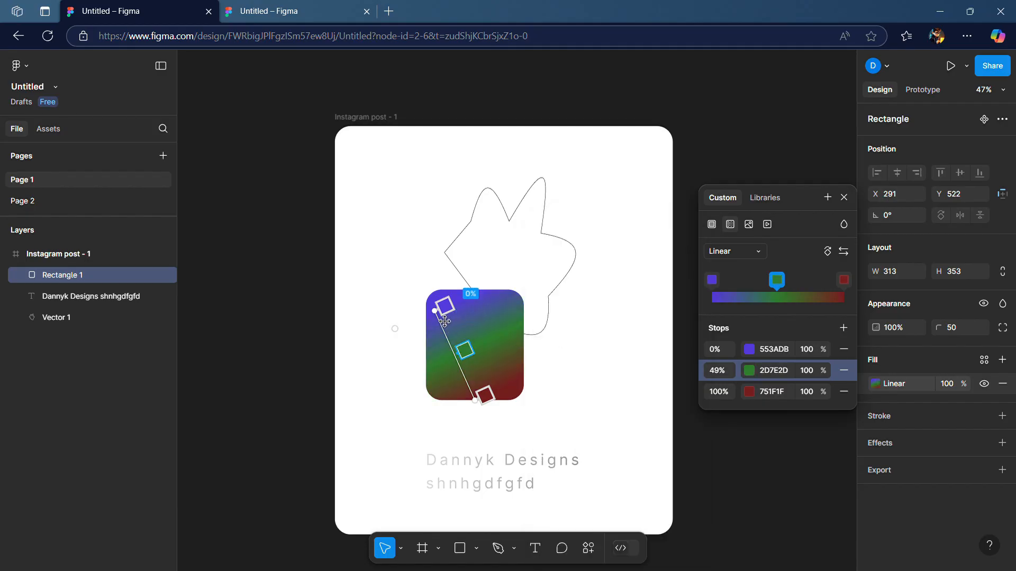
- Move the start point of the rectangle's linear gradient slightly upward, closer to the shape's upper edge
drag(434, 311, 434, 300)
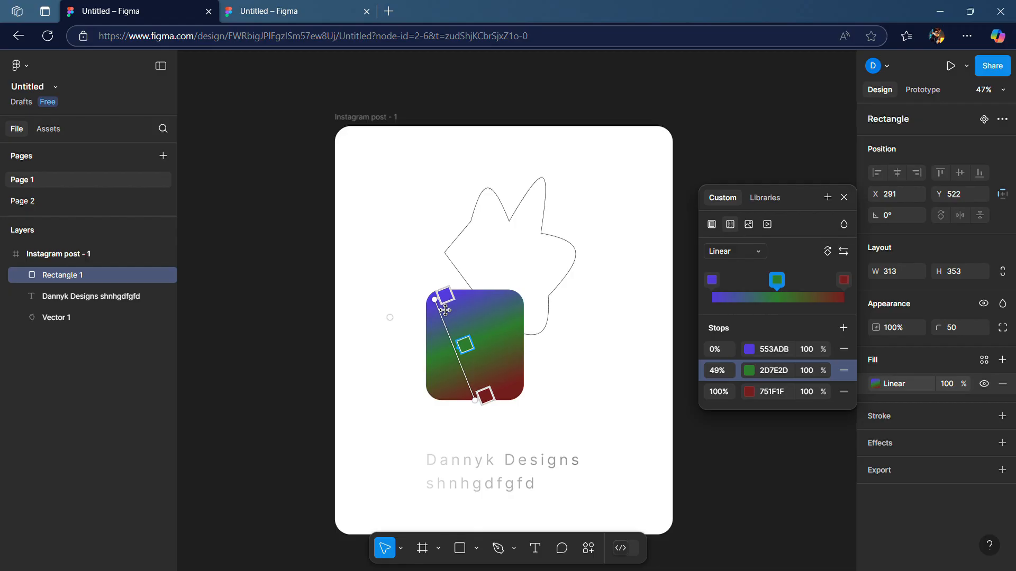
- Replace the rectangle's gradient with an image fill using the portrait photo from the computer, and move the rectangle to X 350, Y 415
click(746, 228)
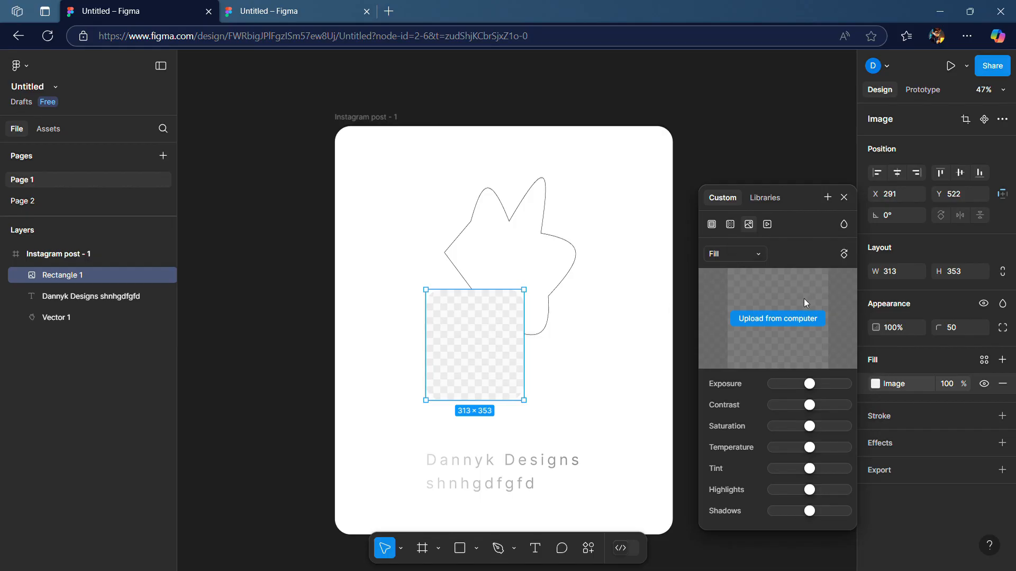
click(793, 320)
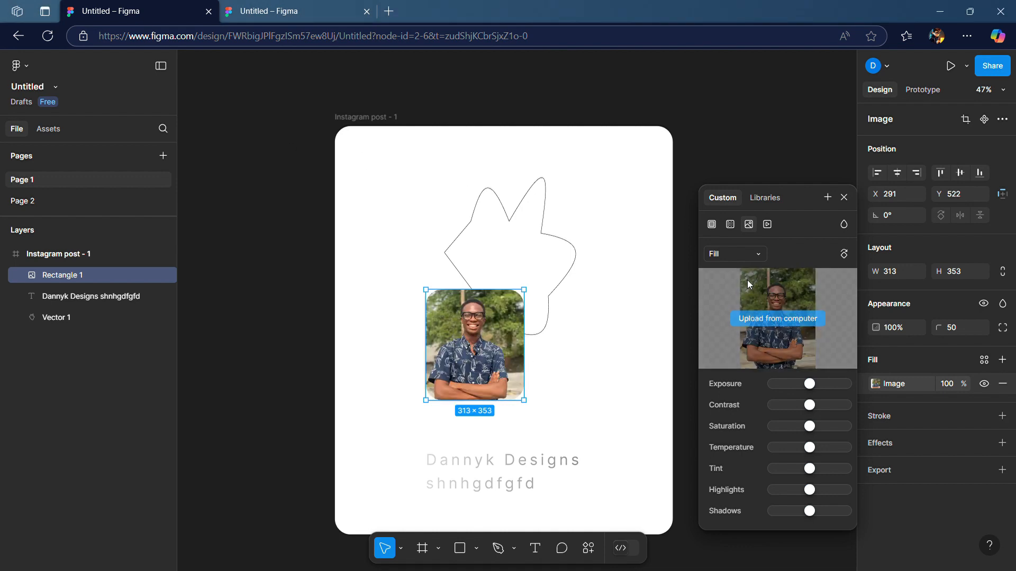
drag(507, 312, 523, 274)
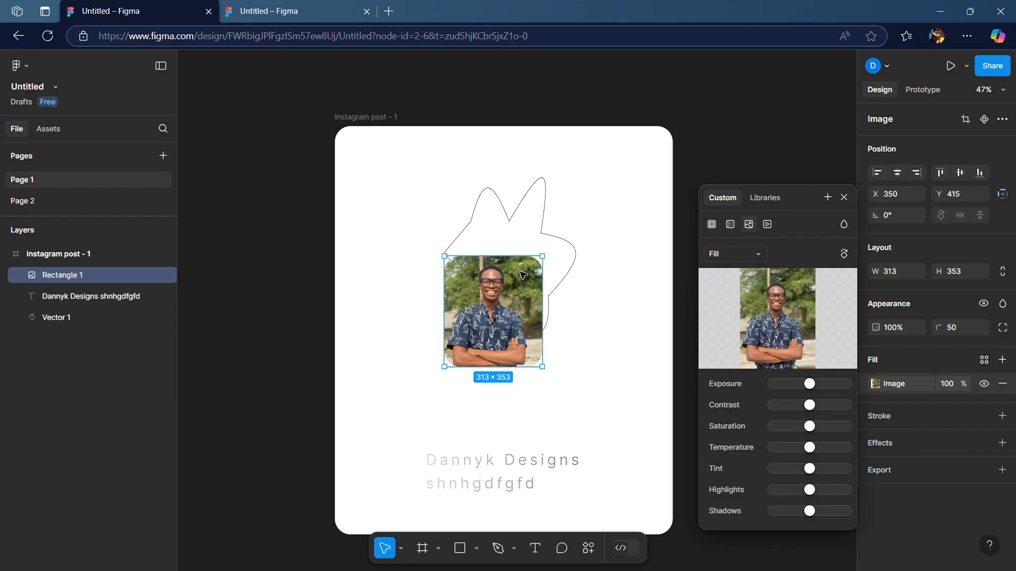
- Switch the rectangle's fill to Video and back to an empty Image fill, and close the fill settings
click(767, 224)
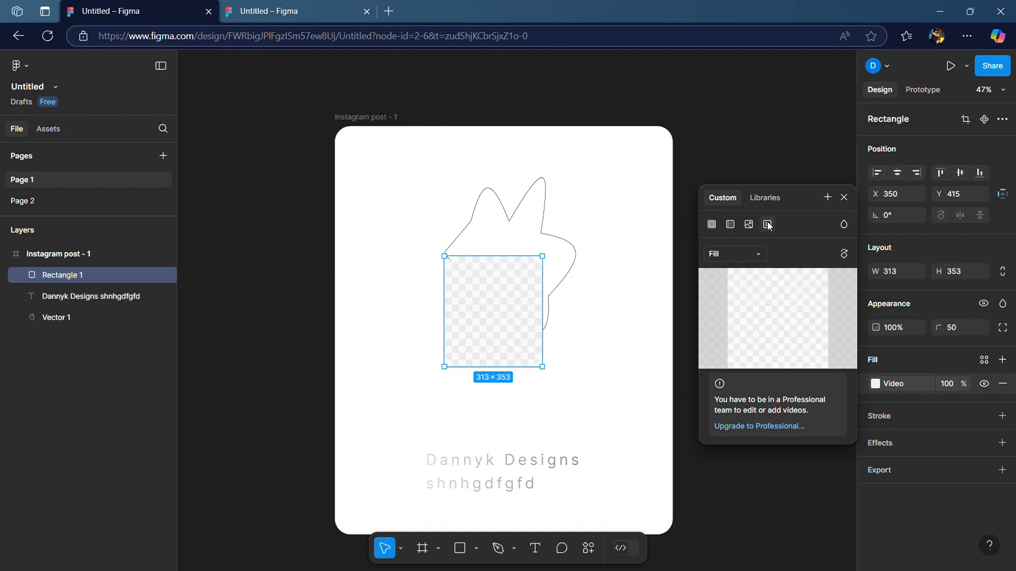
click(748, 225)
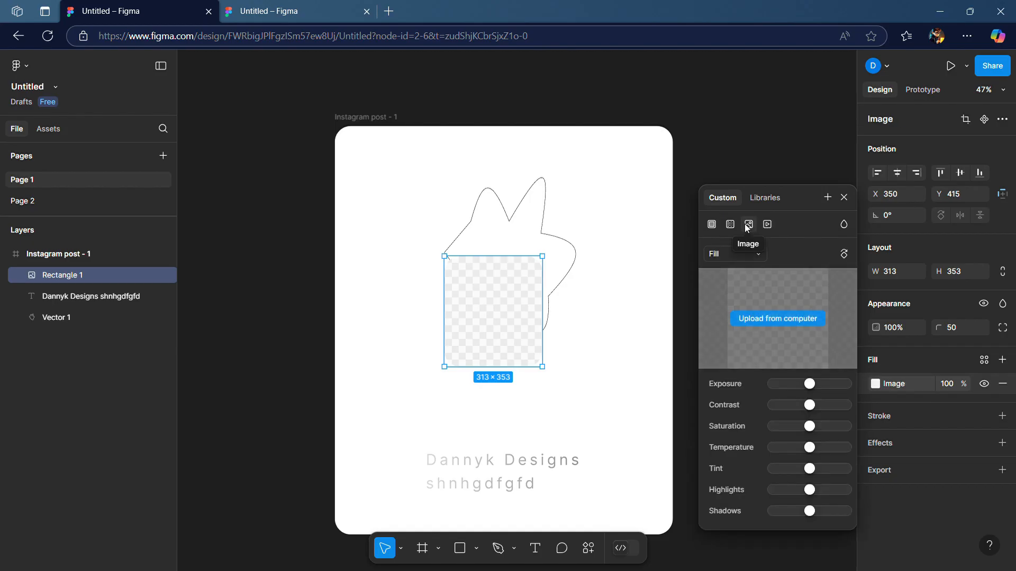
click(844, 198)
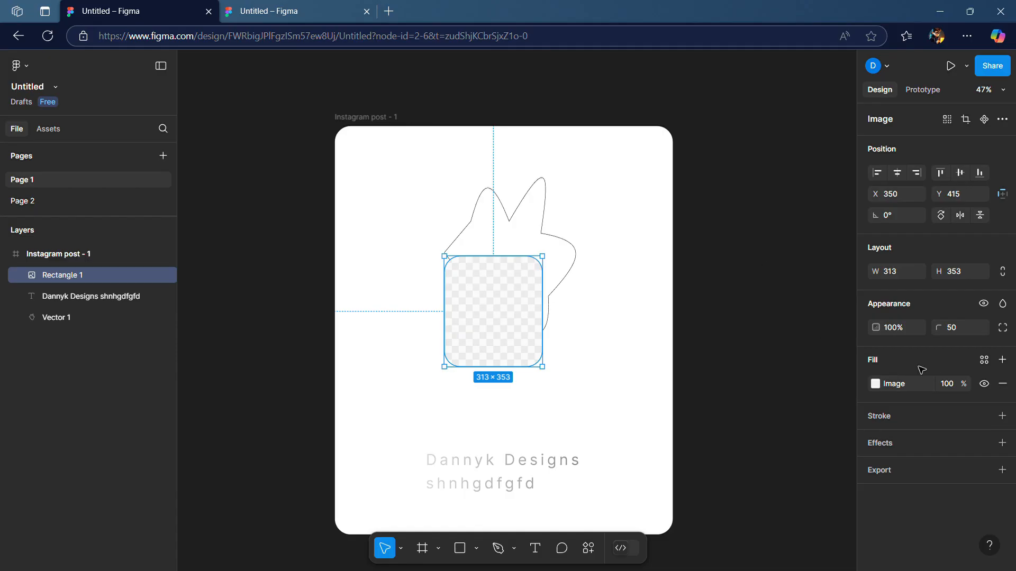